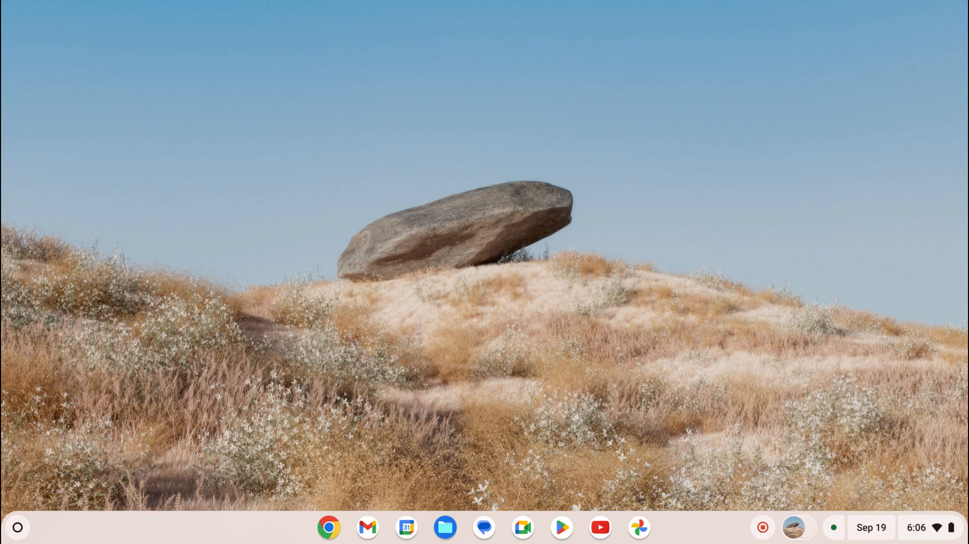
# - Launch Chrome and load shipshop.in in a new tab next to the Gmail inbox
pyautogui.click(330, 528)
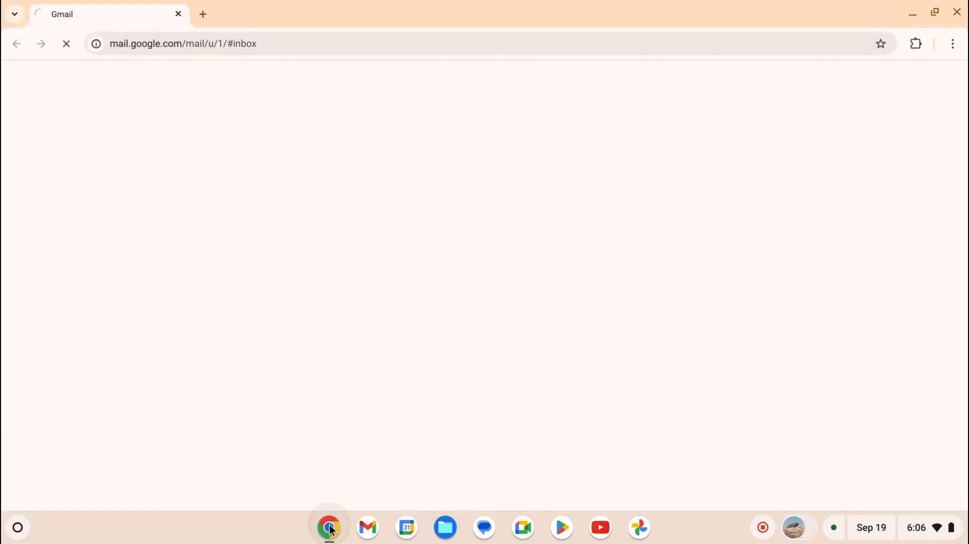
pyautogui.click(204, 15)
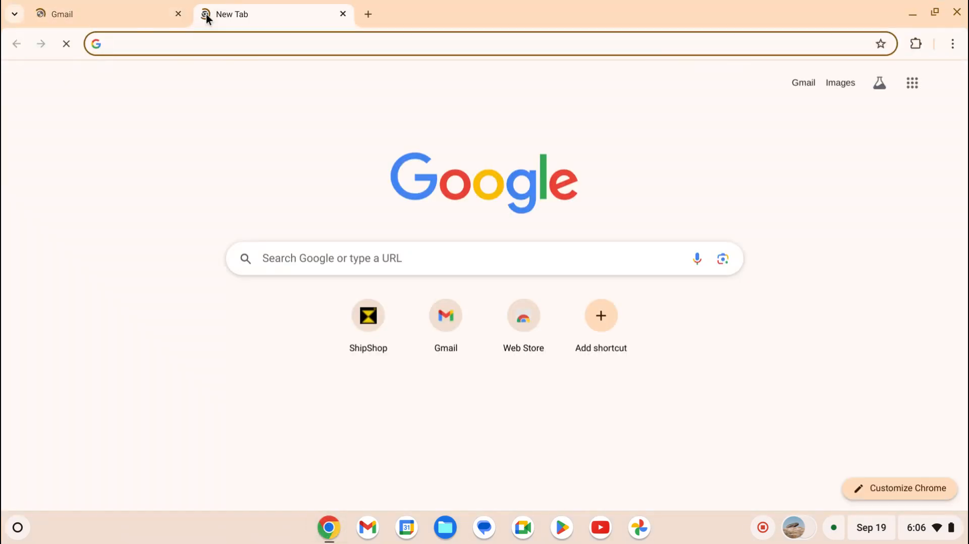
pyautogui.write('shipshop.in')
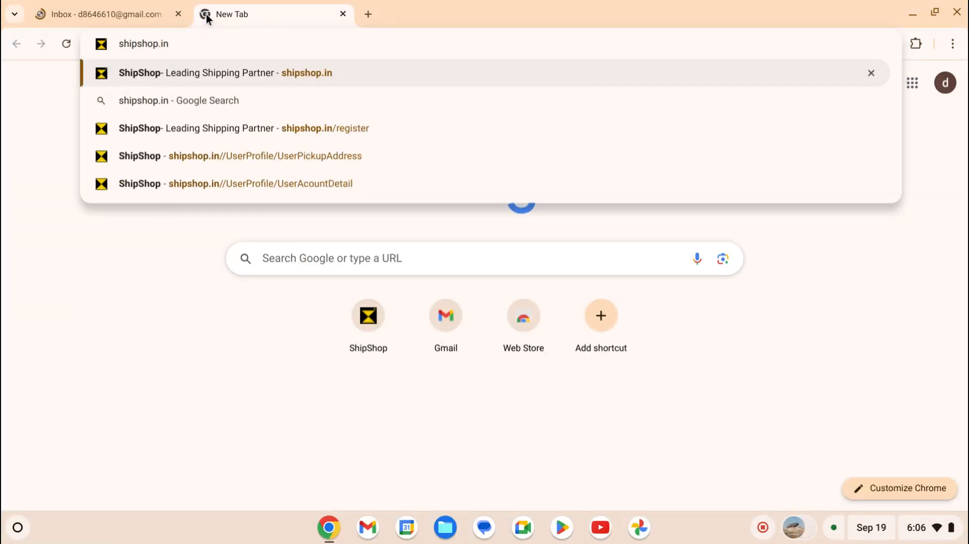
pyautogui.press('Return')
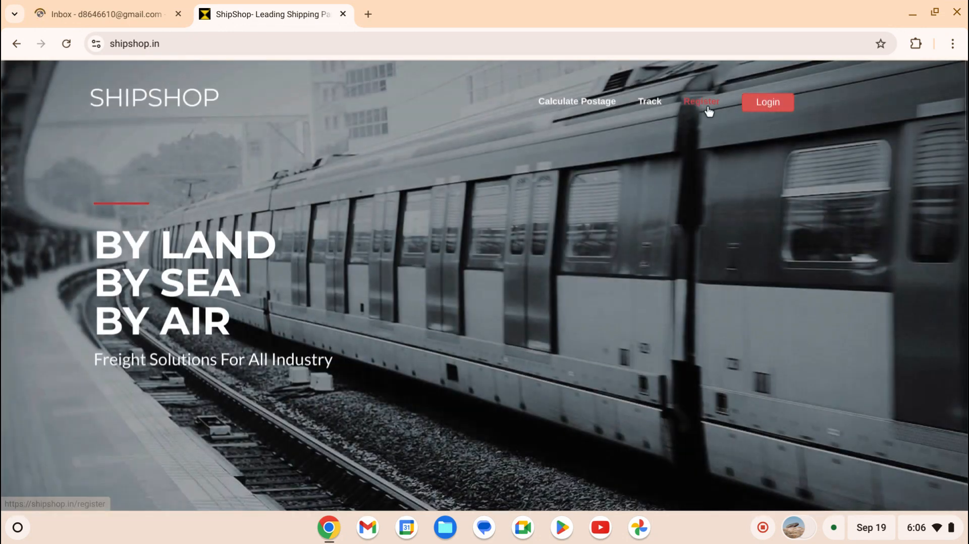
# - Open the registration page and enter 'demo' as the Company Name
pyautogui.click(709, 111)
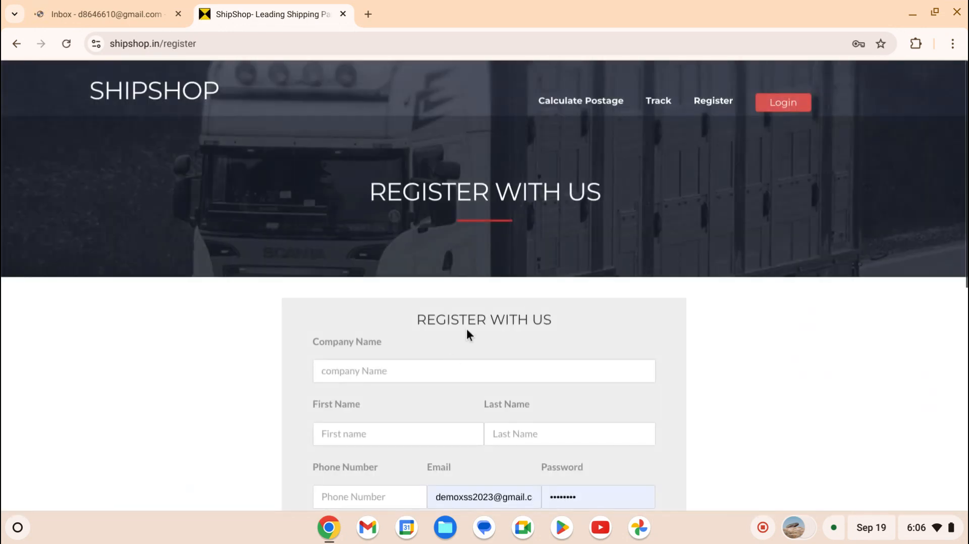
pyautogui.scroll(-1, 467, 331)
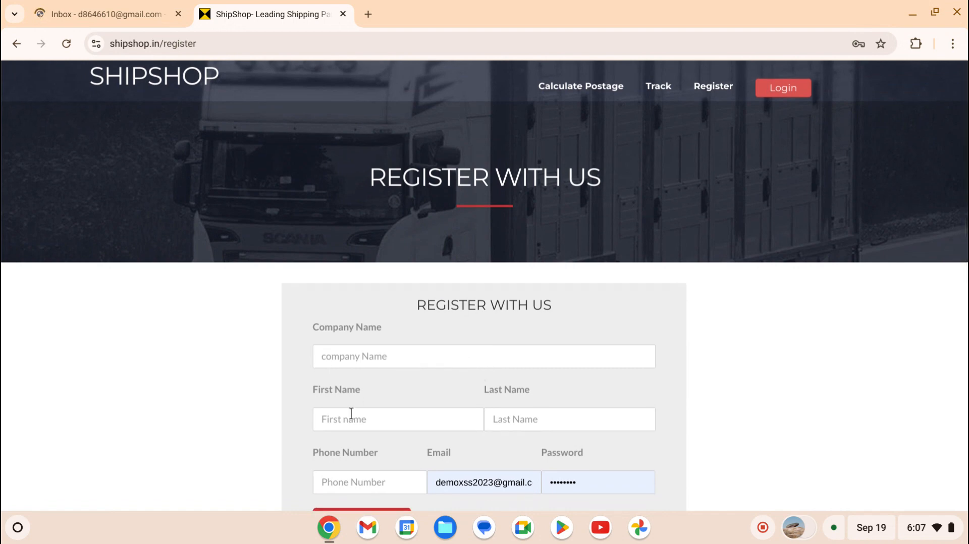
pyautogui.doubleClick(328, 391)
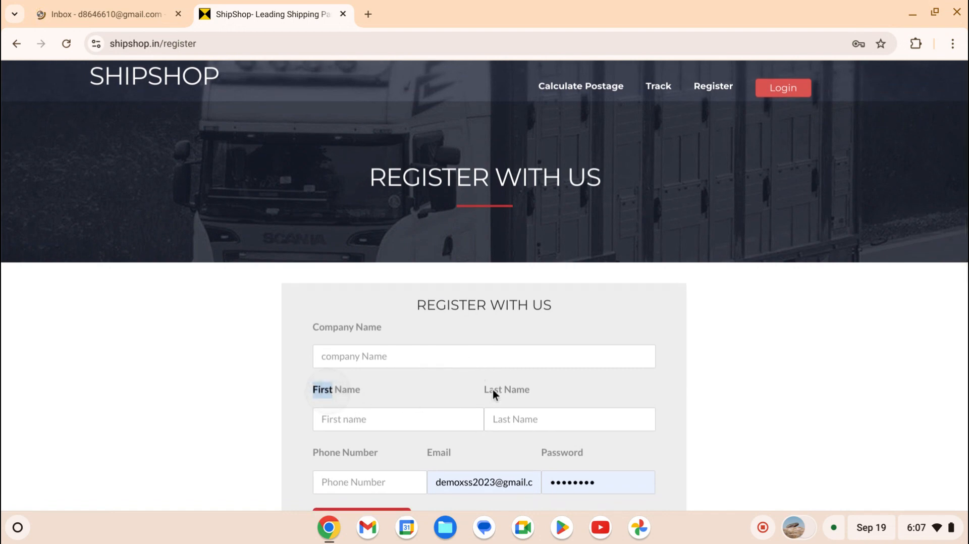
pyautogui.click(404, 359)
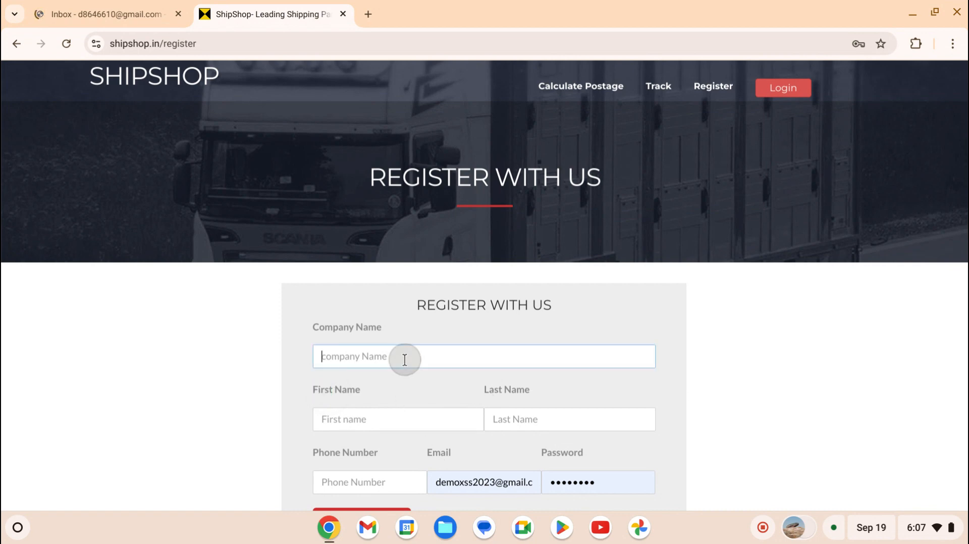
pyautogui.write('demo')
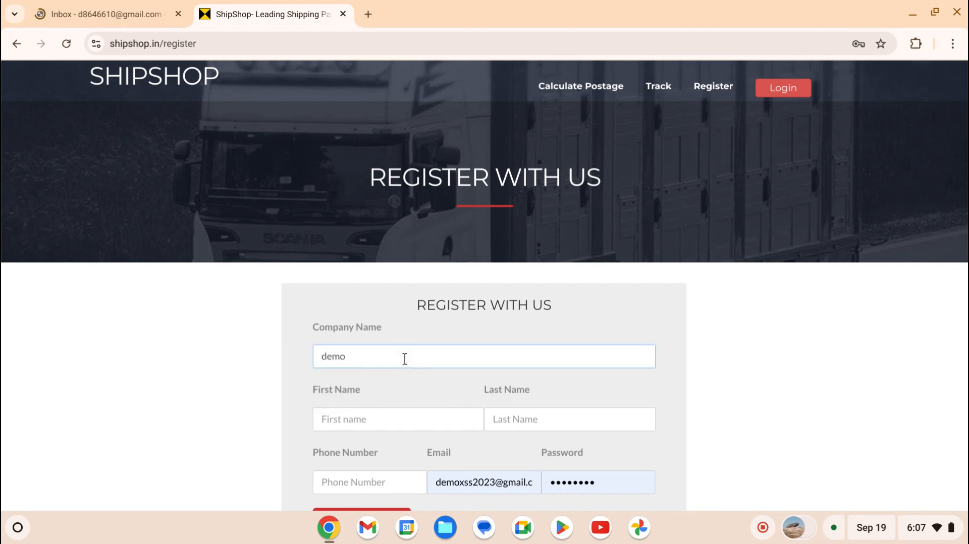
# - Fill First Name and Last Name with 'demo' and enter a phone number
pyautogui.click(393, 427)
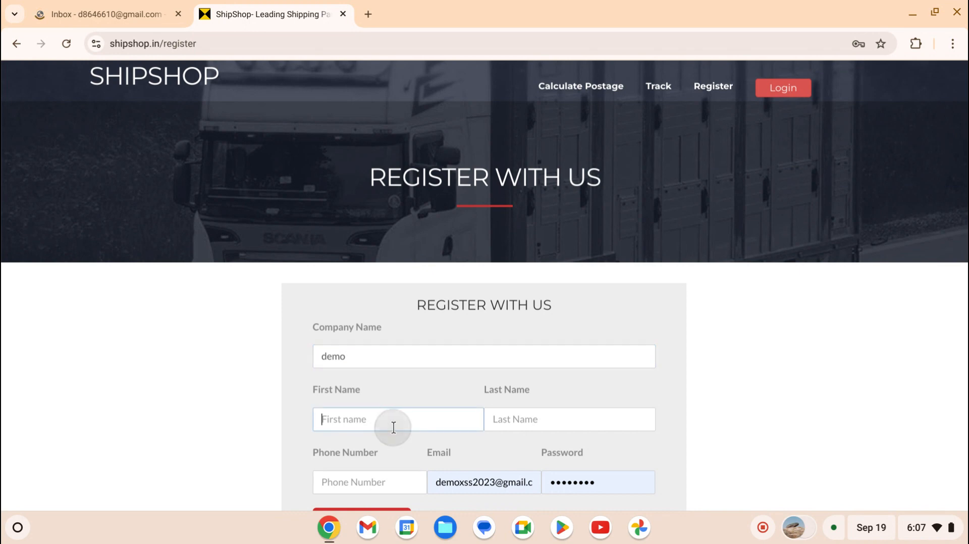
pyautogui.write('demo')
pyautogui.press('Tab')
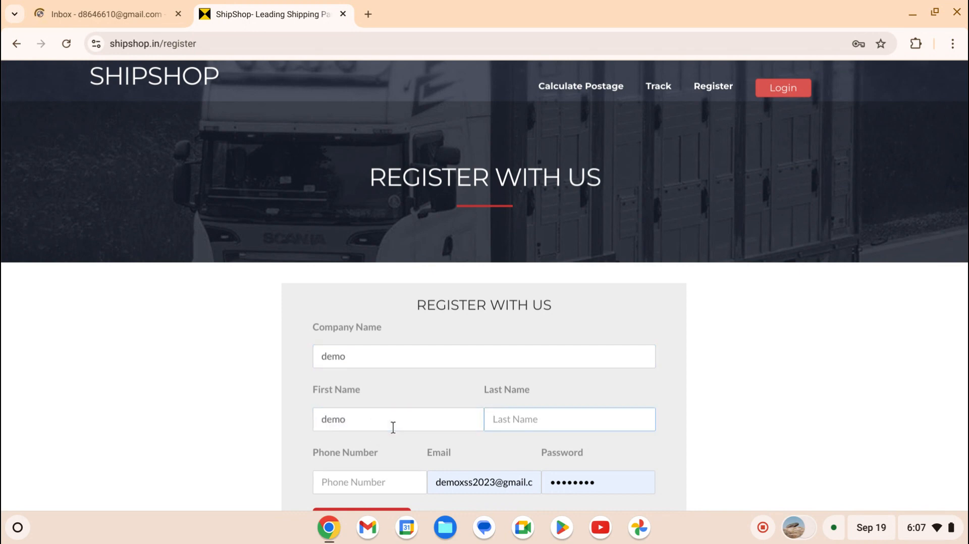
pyautogui.write('demo')
pyautogui.click(408, 483)
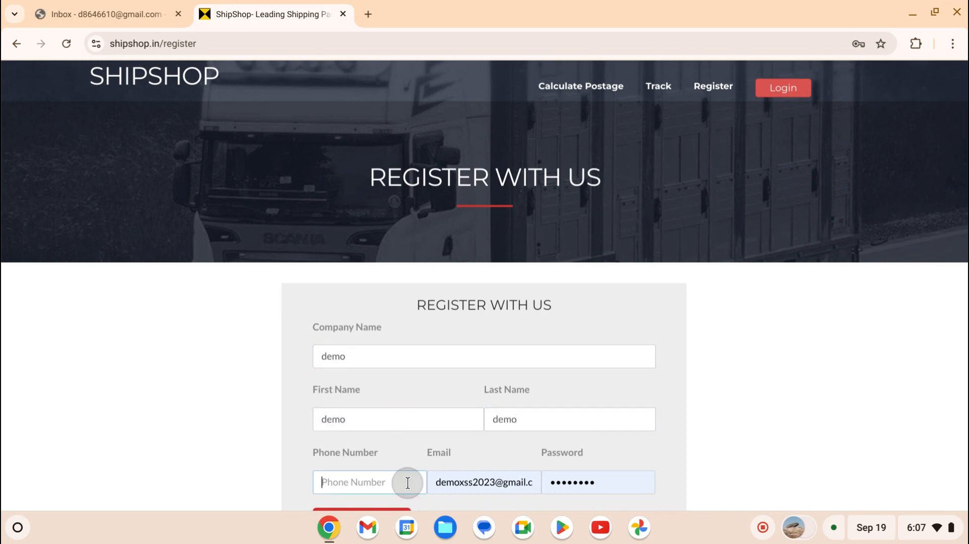
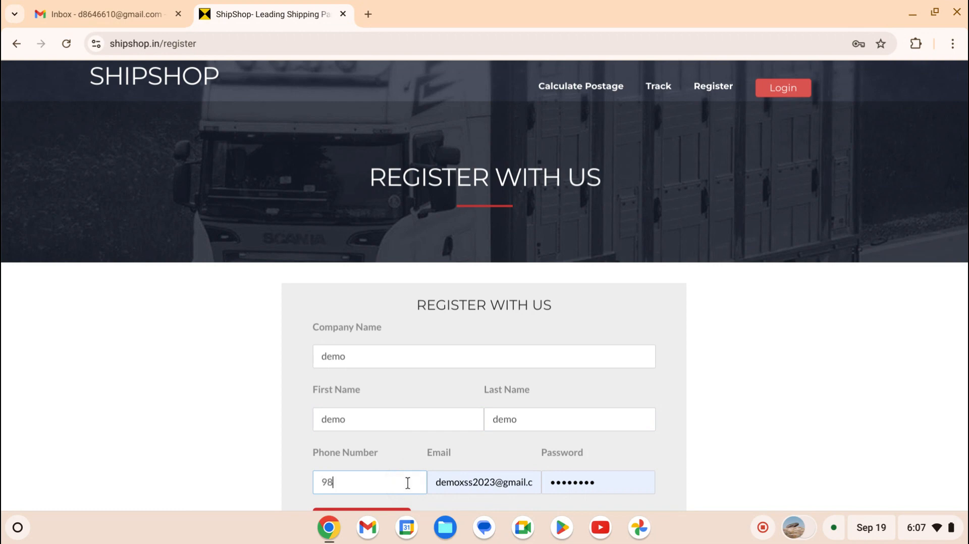
# - Replace the prefilled Email field with the user's Gmail address
pyautogui.click(437, 489)
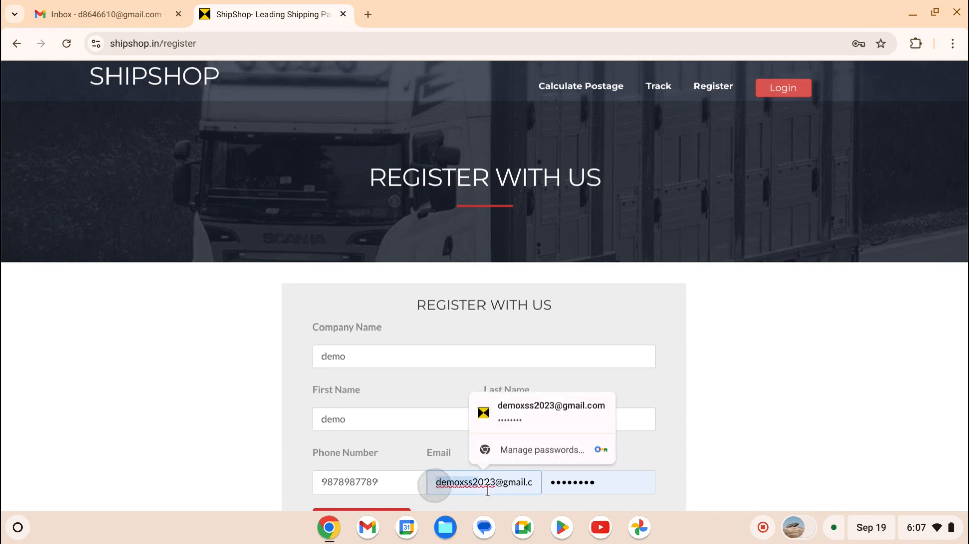
pyautogui.moveTo(436, 489); pyautogui.dragTo(533, 493)
pyautogui.press('BackSpace')
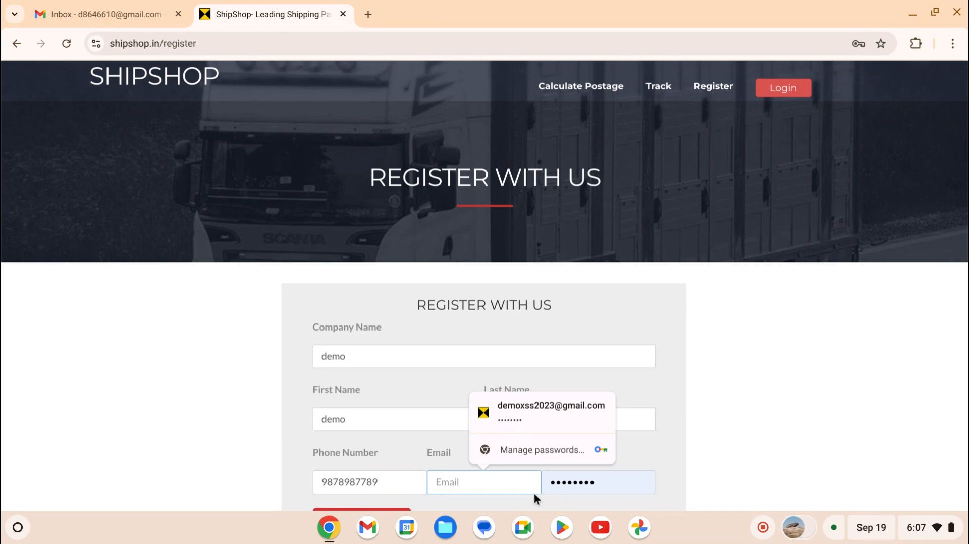
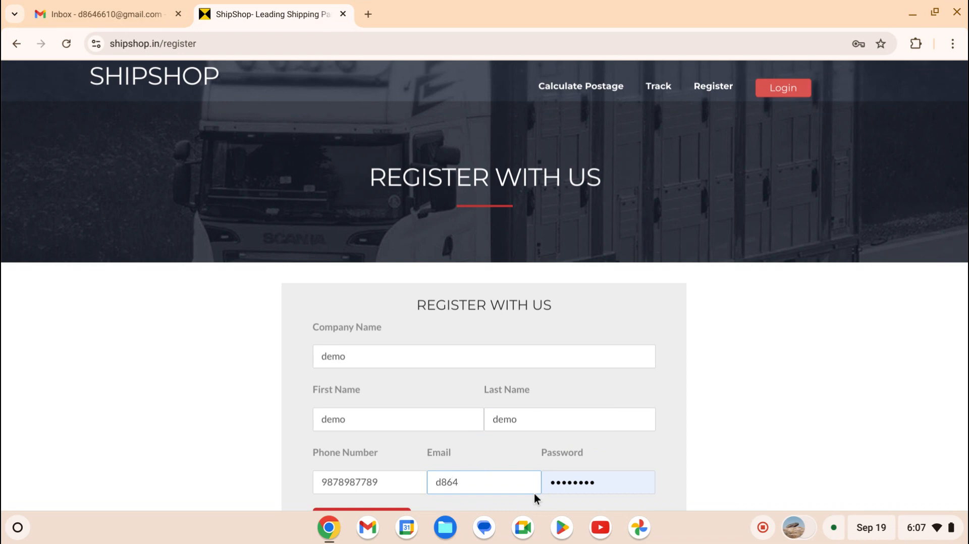
# - Replace the autofilled password with a new account password and submit the registration
pyautogui.click(610, 486)
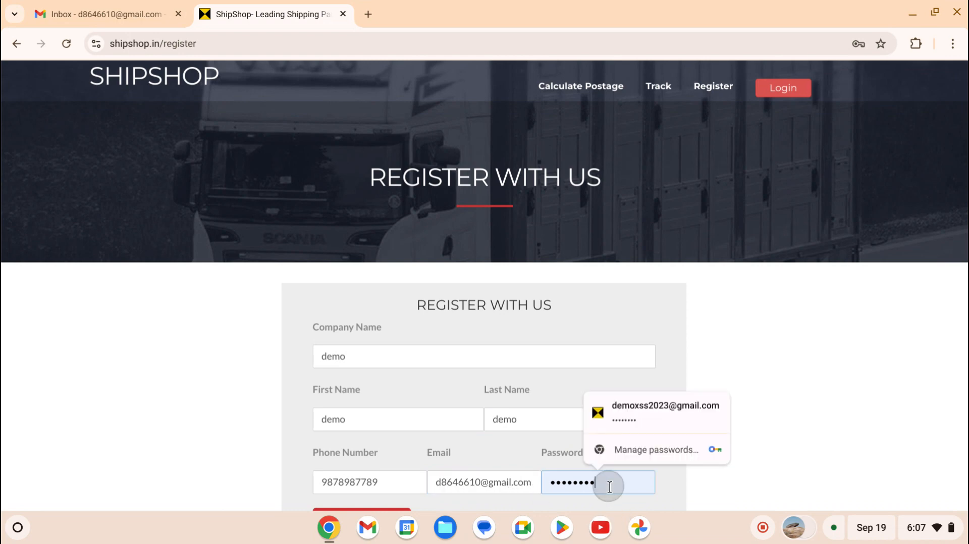
pyautogui.press('BackSpace')
pyautogui.press('BackSpace')
pyautogui.press('BackSpace')
pyautogui.press('BackSpace')
pyautogui.press('BackSpace')
pyautogui.press('BackSpace')
pyautogui.press('BackSpace')
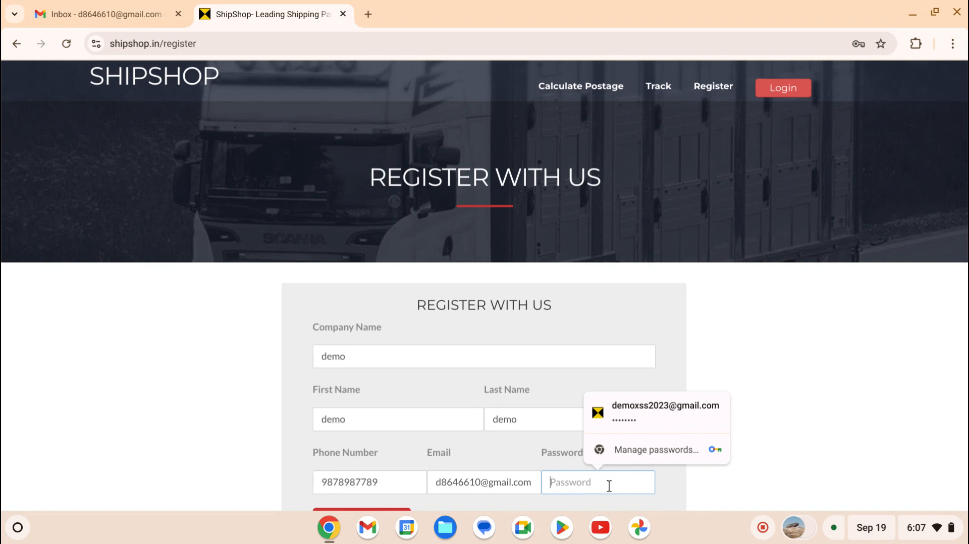
pyautogui.write('dem•••')
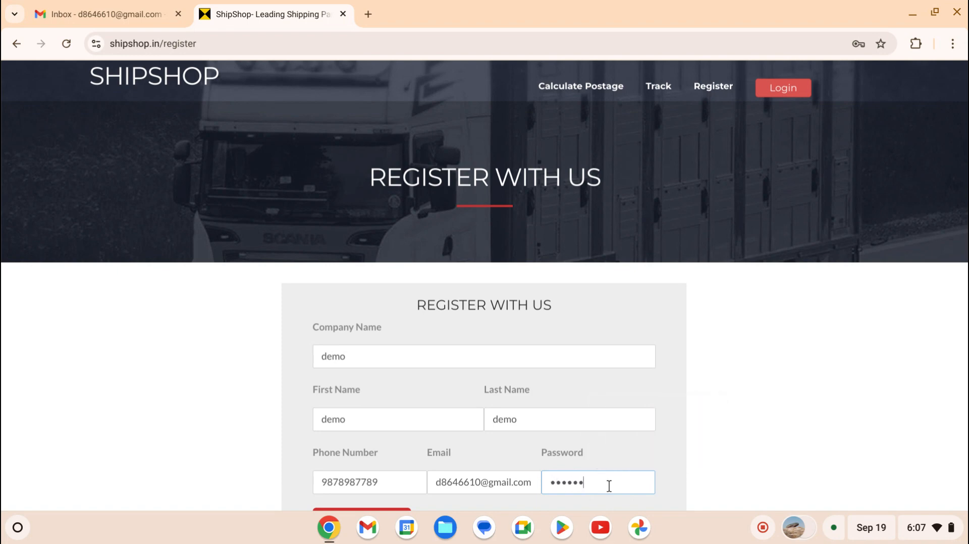
pyautogui.write('••')
pyautogui.scroll(-1, 623, 406)
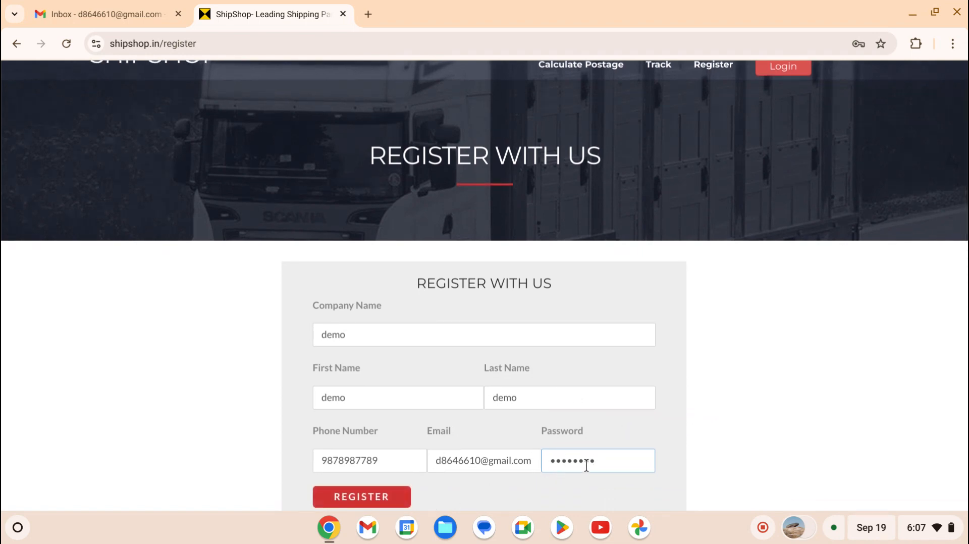
pyautogui.click(407, 498)
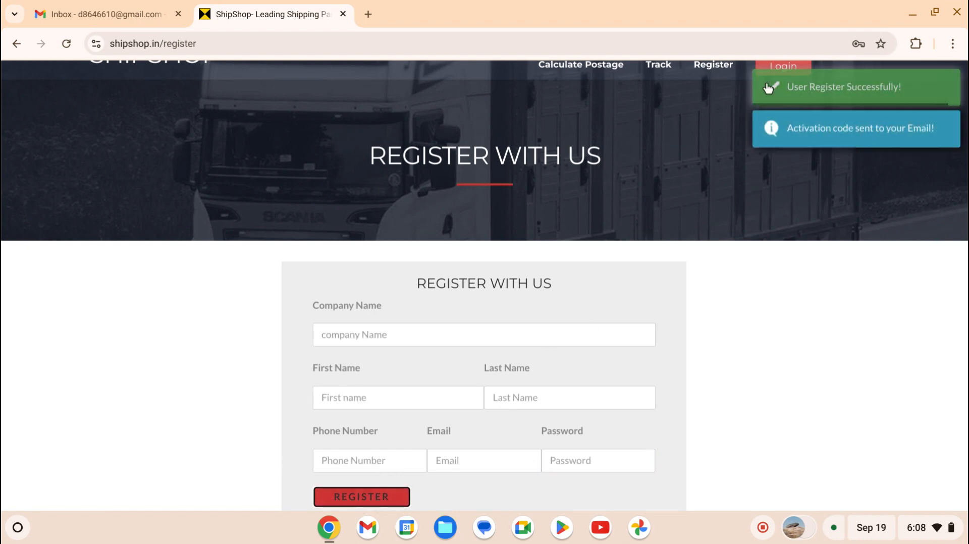
# - Reload Gmail, open the Shipshop Signup Verification Email and follow its activation link
pyautogui.click(133, 2)
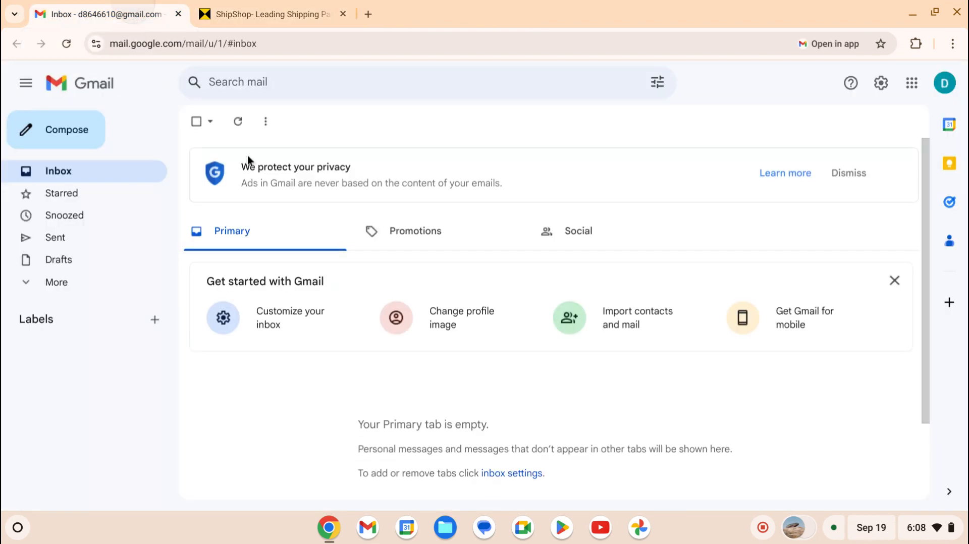
pyautogui.click(71, 43)
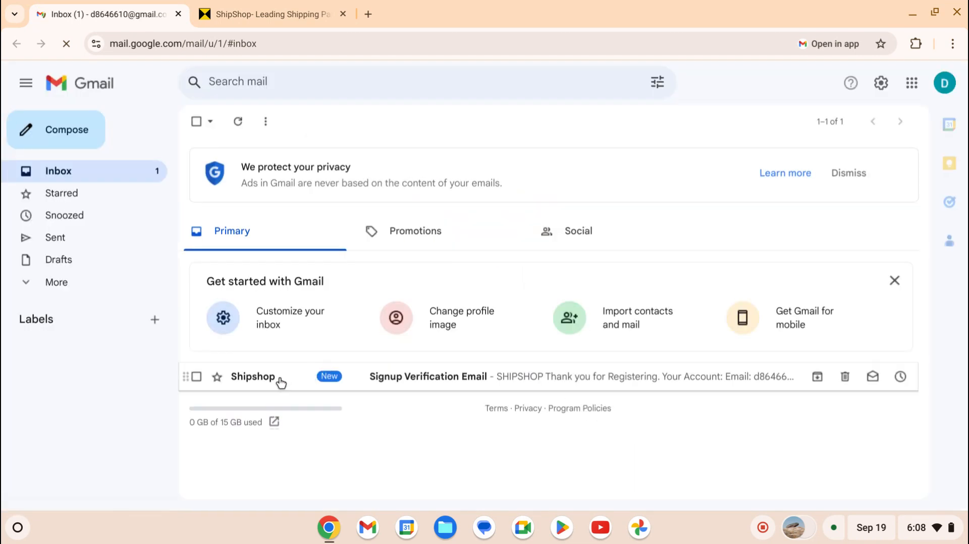
pyautogui.click(246, 379)
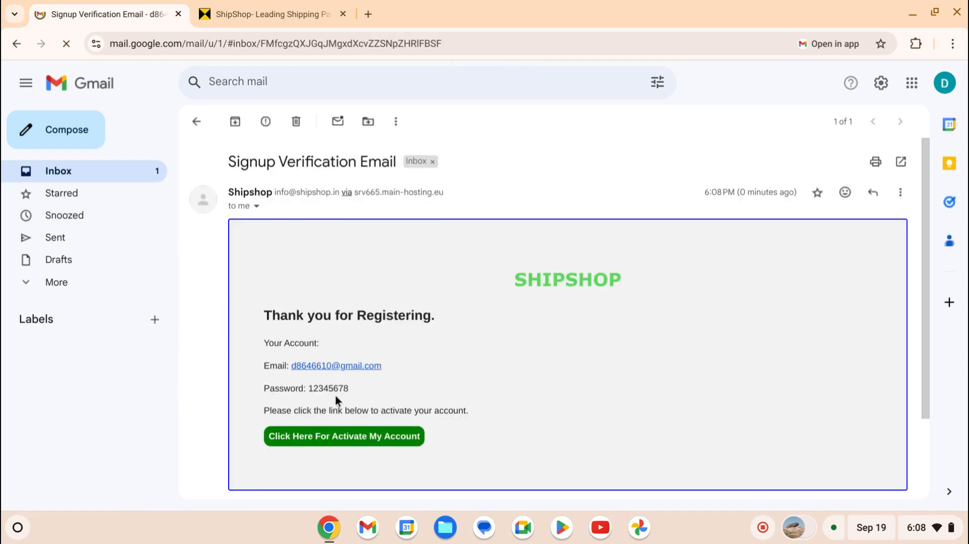
pyautogui.click(309, 437)
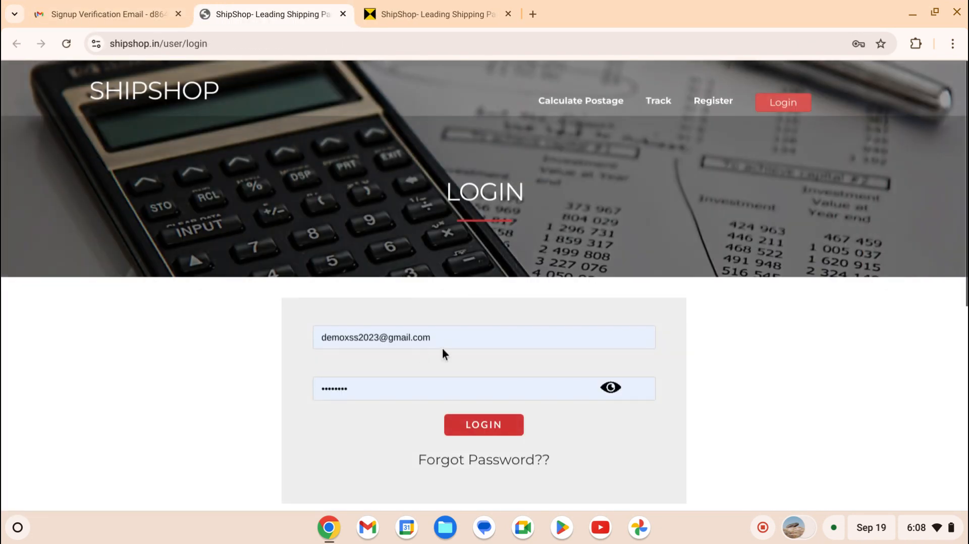
# - Log in with the account username and revealed password, which returns an Invalid Email Or Password error
pyautogui.click(455, 336)
pyautogui.press('BackSpace')
pyautogui.press('BackSpace')
pyautogui.press('BackSpace')
pyautogui.press('BackSpace')
pyautogui.press('BackSpace')
pyautogui.press('BackSpace')
pyautogui.press('BackSpace')
pyautogui.press('BackSpace')
pyautogui.press('BackSpace')
pyautogui.press('BackSpace')
pyautogui.press('BackSpace')
pyautogui.press('BackSpace')
pyautogui.press('BackSpace')
pyautogui.press('BackSpace')
pyautogui.press('BackSpace')
pyautogui.press('BackSpace')
pyautogui.press('BackSpace')
pyautogui.press('BackSpace')
pyautogui.press('BackSpace')
pyautogui.press('BackSpace')
pyautogui.press('BackSpace')
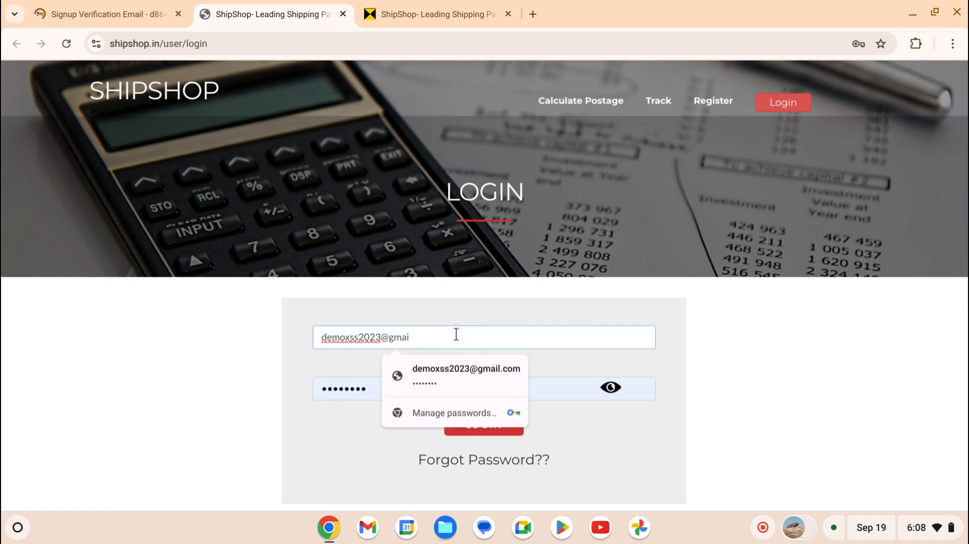
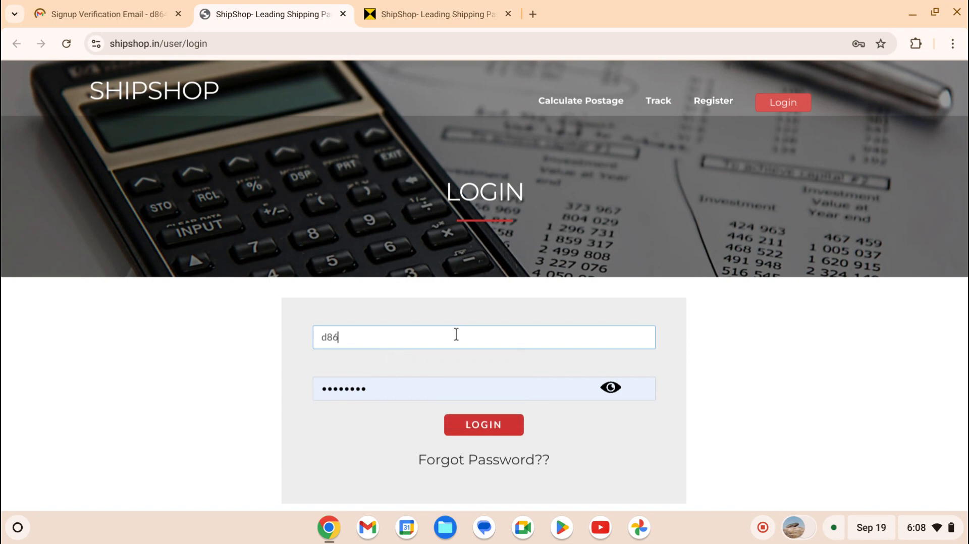
pyautogui.click(610, 389)
pyautogui.click(486, 423)
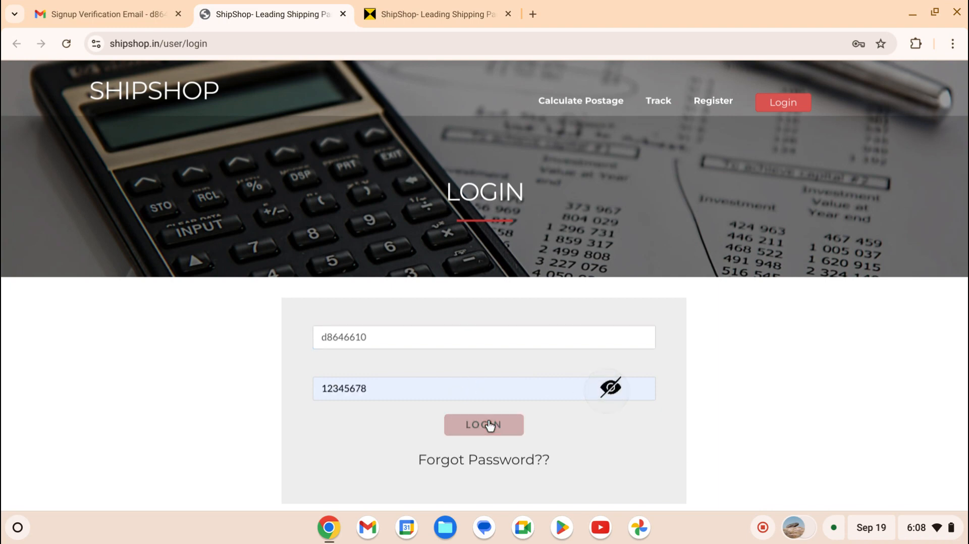
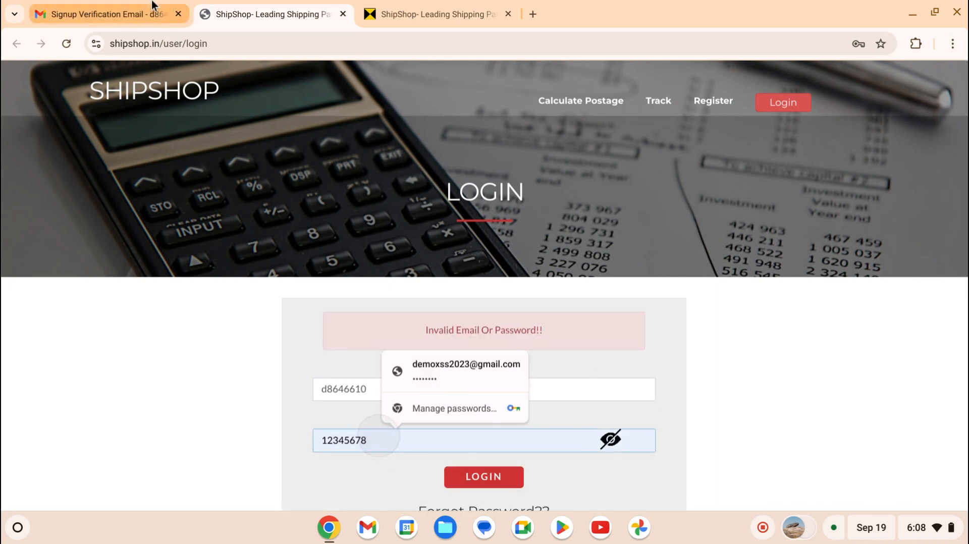
pyautogui.hotkey('ctrl', 'shift', 'Tab')
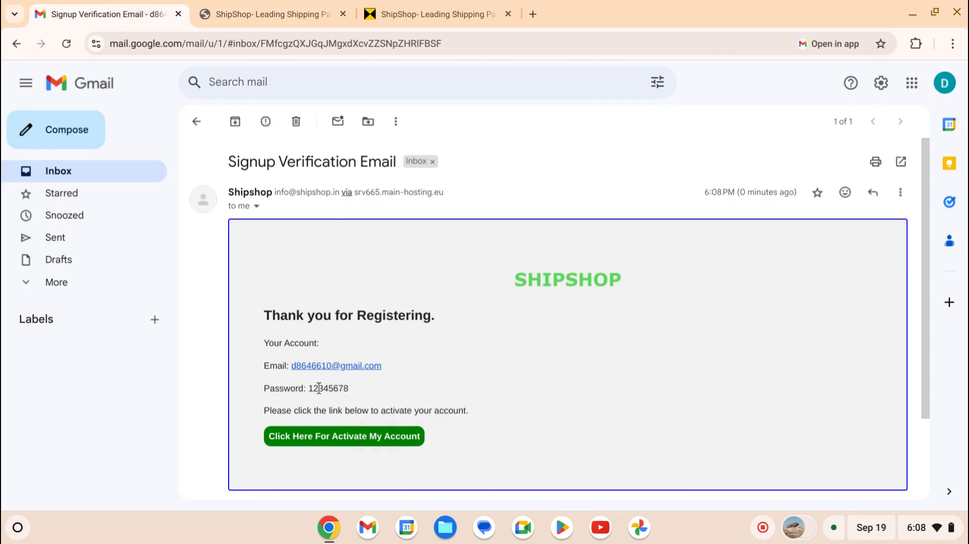
pyautogui.click(249, 21)
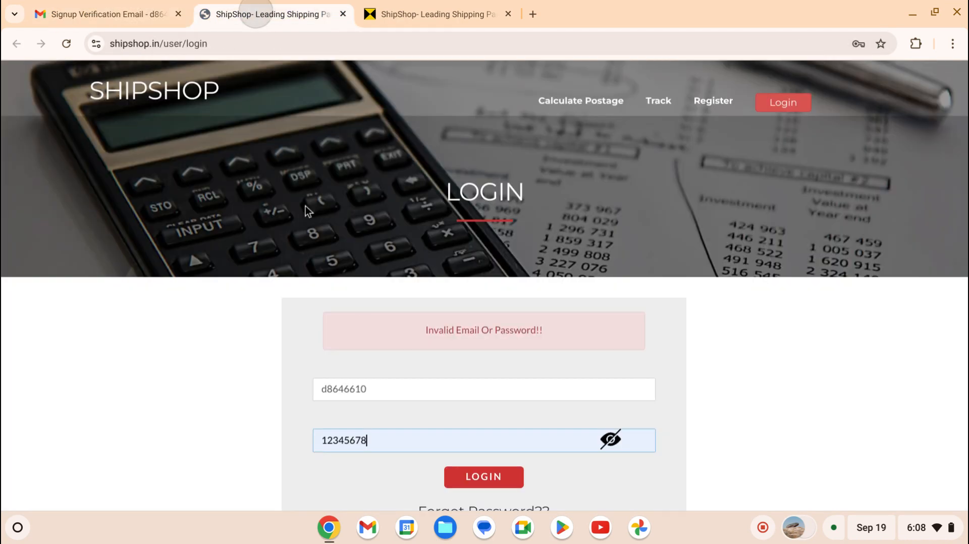
pyautogui.click(376, 393)
pyautogui.write('@')
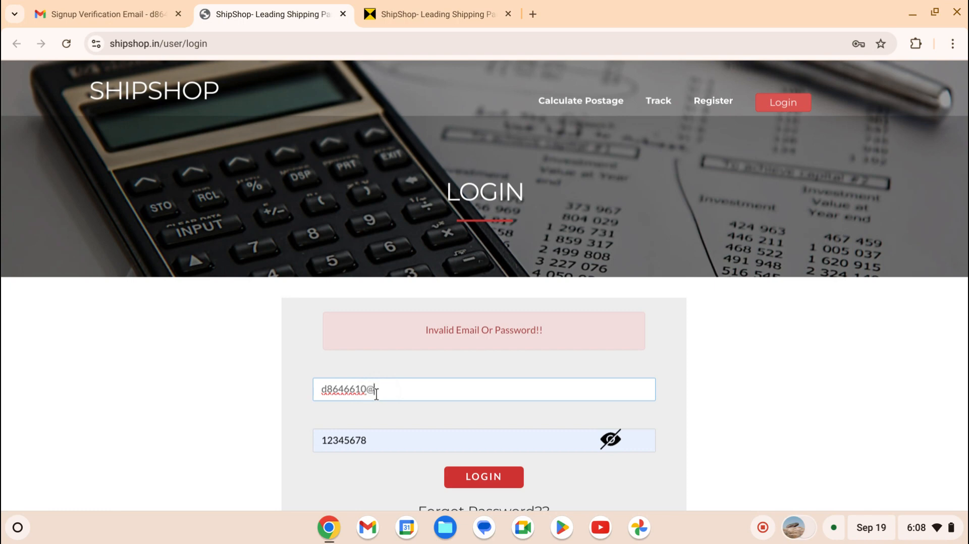
pyautogui.write('gmail.com')
pyautogui.click(510, 482)
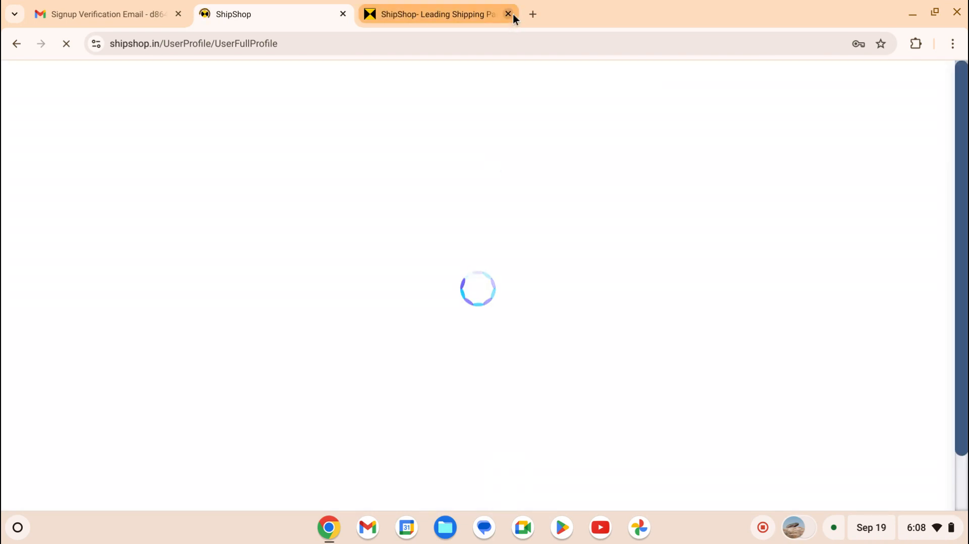
# - Close the extra tab, save the login in the browser, and fill the business mobile number
pyautogui.click(510, 14)
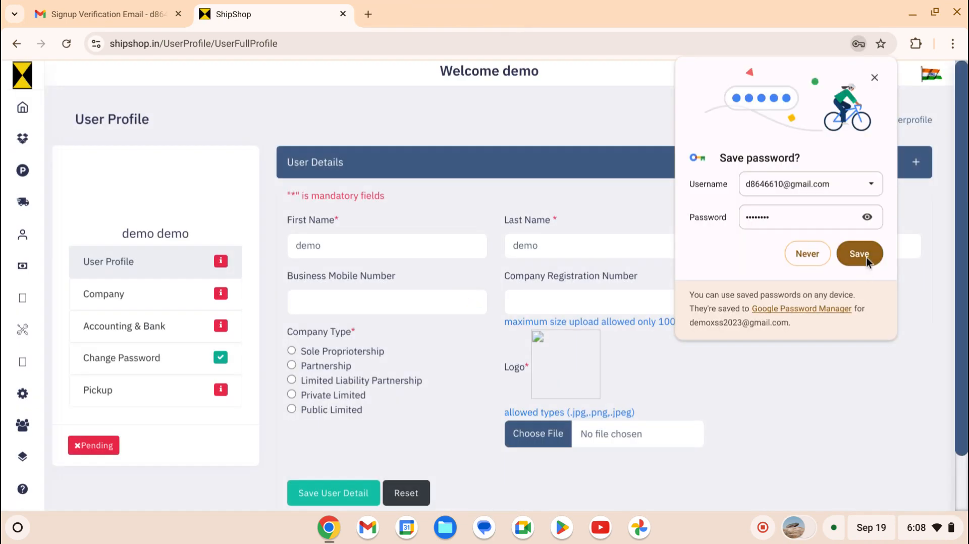
pyautogui.click(860, 254)
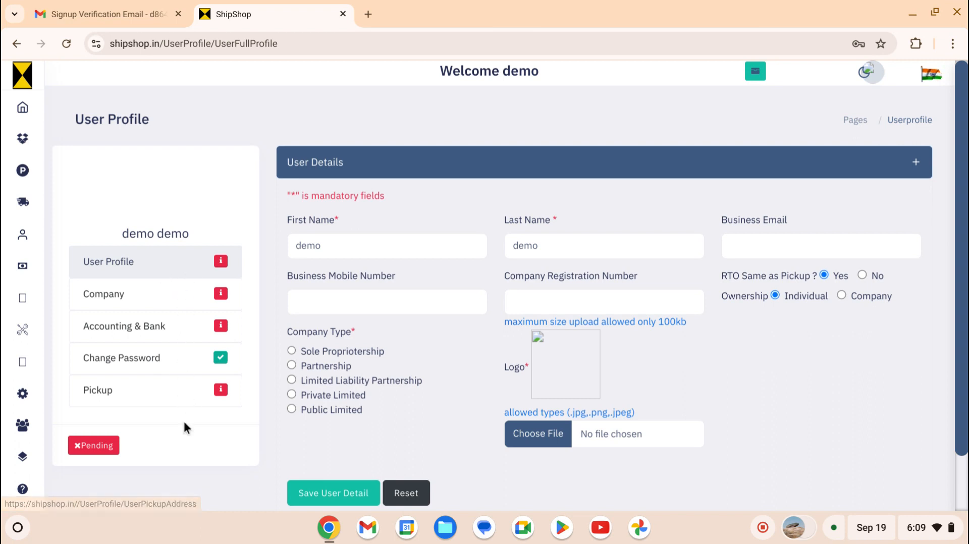
pyautogui.click(339, 301)
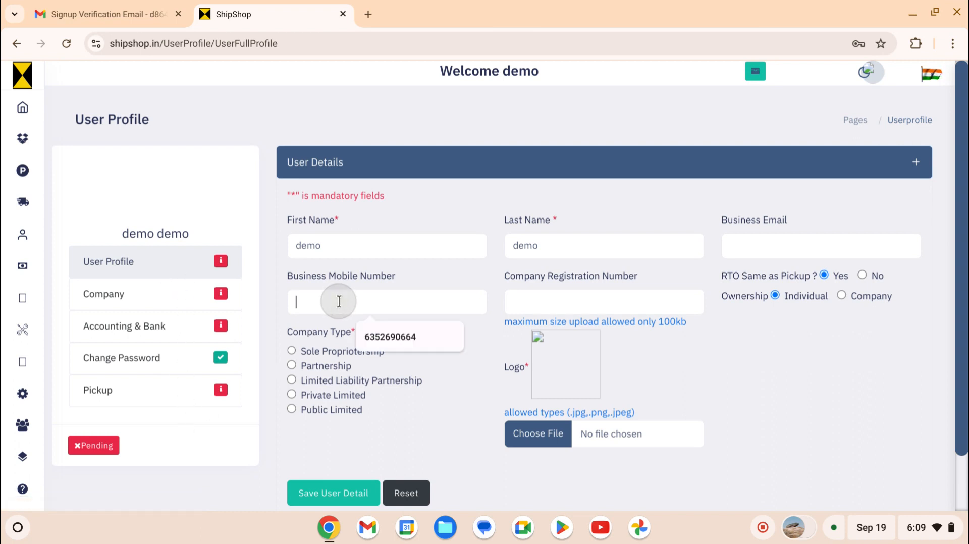
pyautogui.click(391, 337)
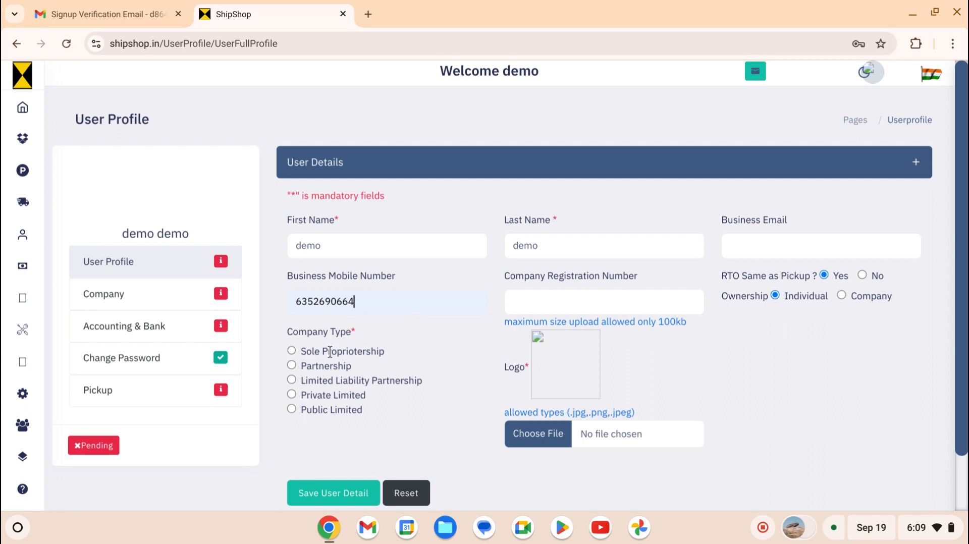
# - Set company type to Sole Proprietorship and attach the Downloads screenshot PNG as the logo
pyautogui.click(291, 349)
pyautogui.click(557, 443)
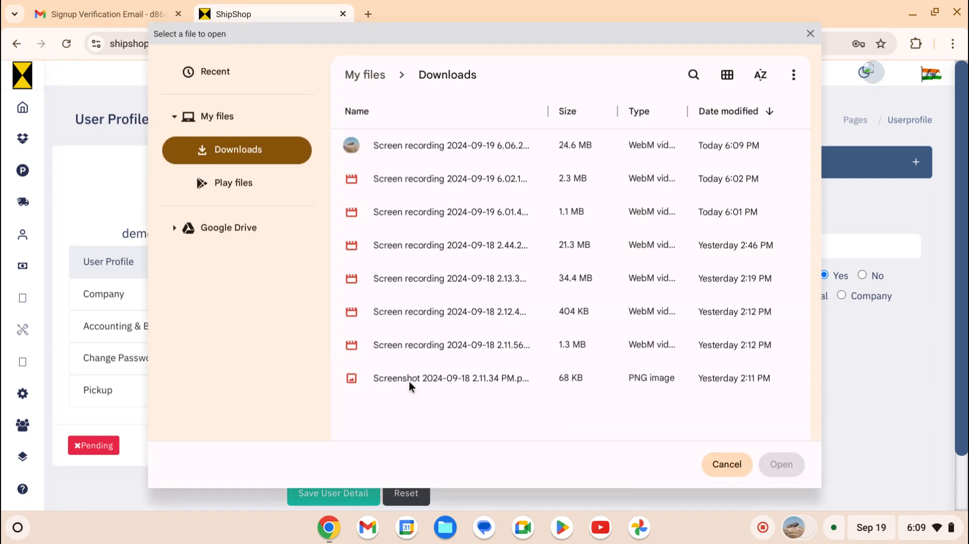
pyautogui.doubleClick(400, 377)
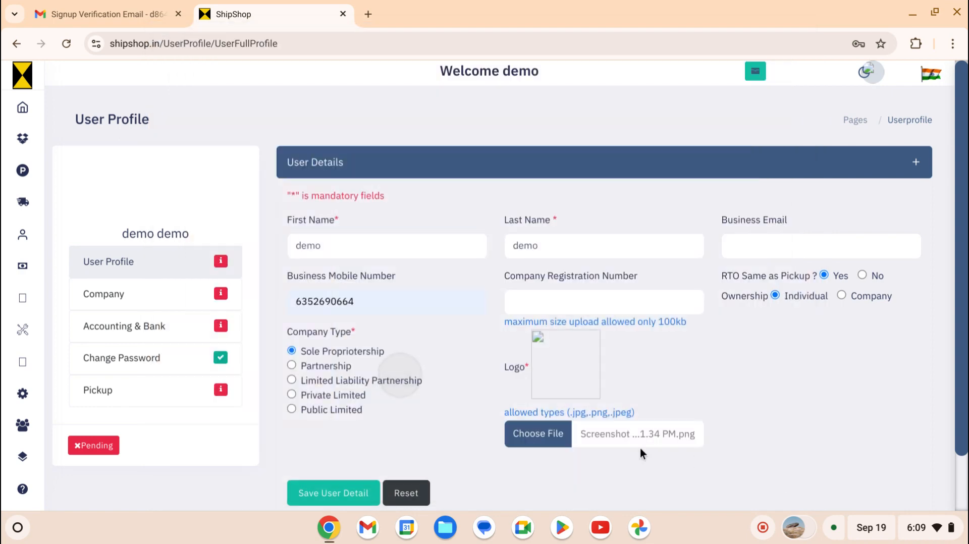
pyautogui.scroll(-2, 491, 407)
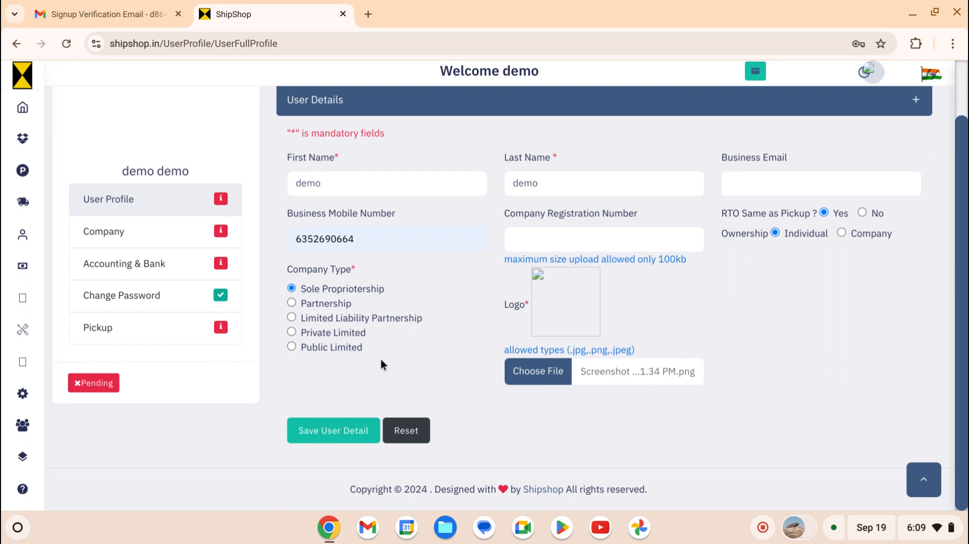
# - Save the user details and go to the Company Details section
pyautogui.click(351, 444)
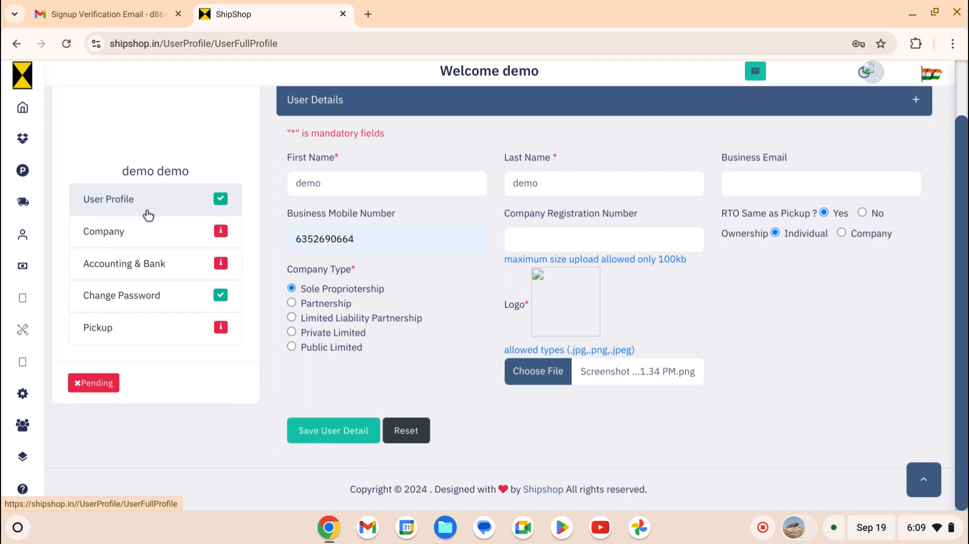
pyautogui.click(156, 237)
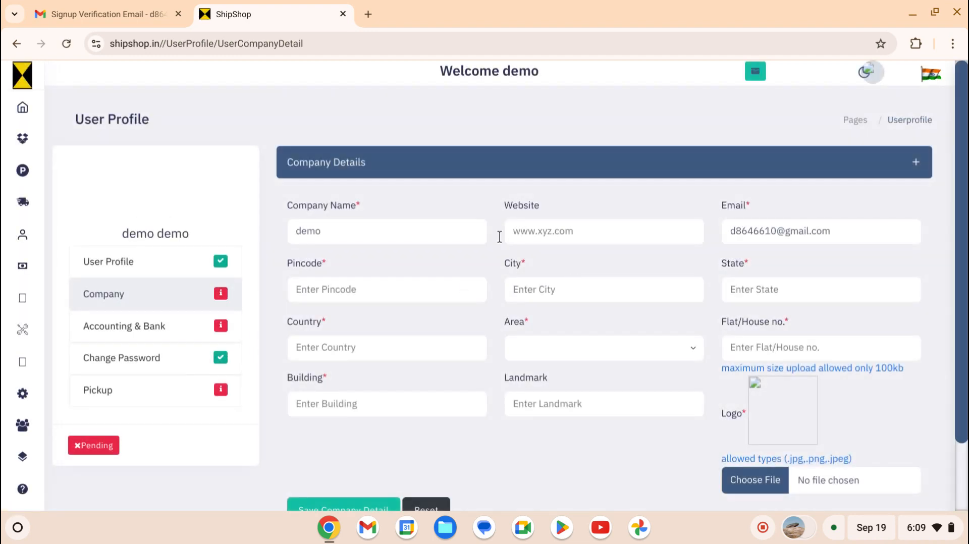
# - Fill the company pincode, city and area from suggestions, and enter flat number 188
pyautogui.click(406, 297)
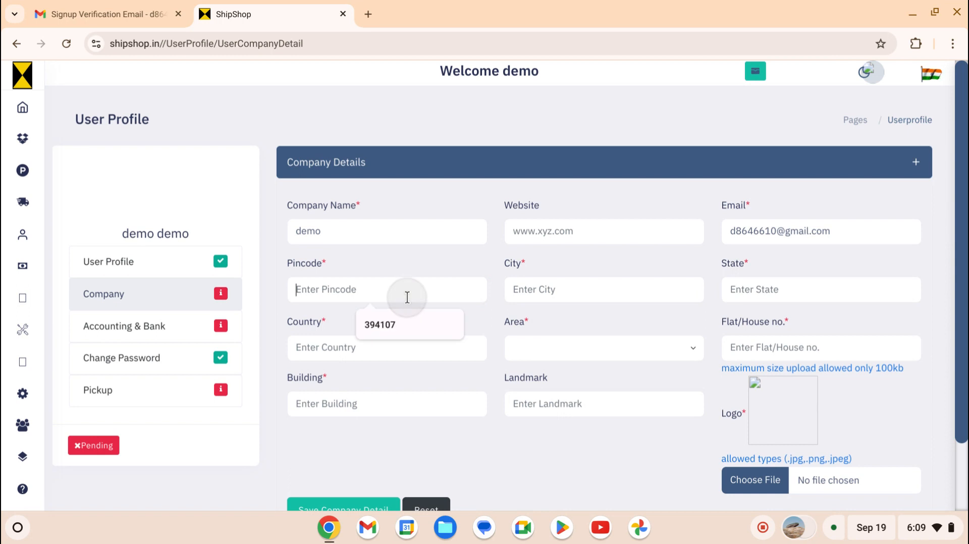
pyautogui.click(400, 313)
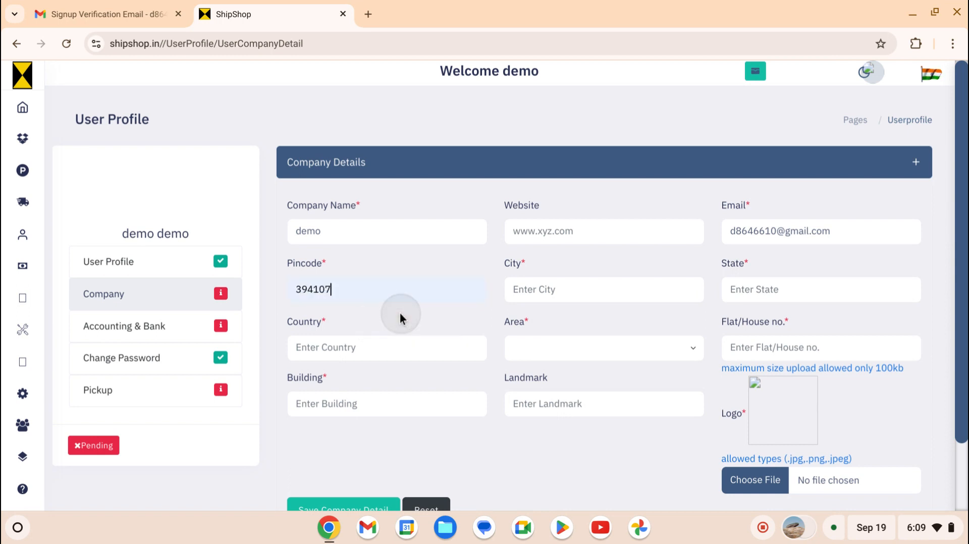
pyautogui.click(562, 298)
pyautogui.click(561, 364)
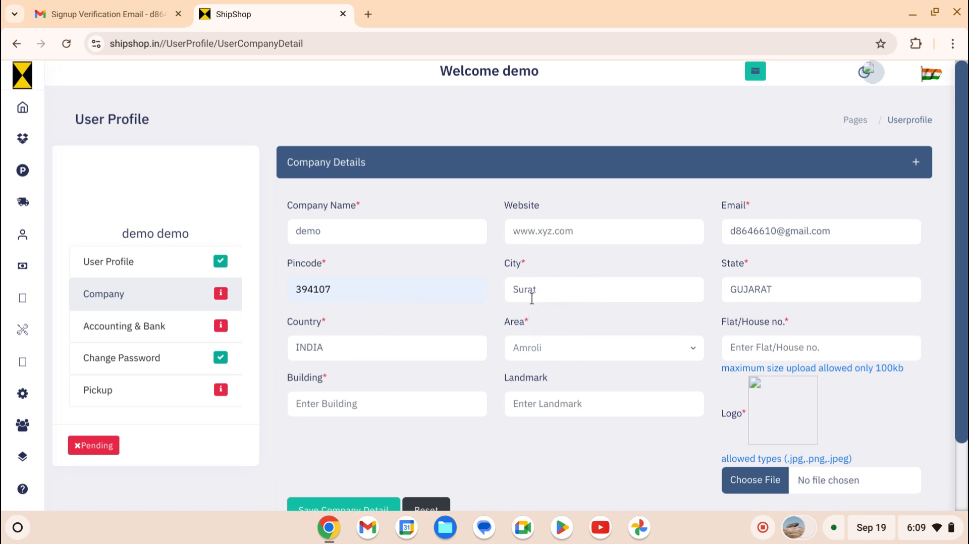
pyautogui.click(541, 350)
pyautogui.click(552, 390)
pyautogui.click(773, 339)
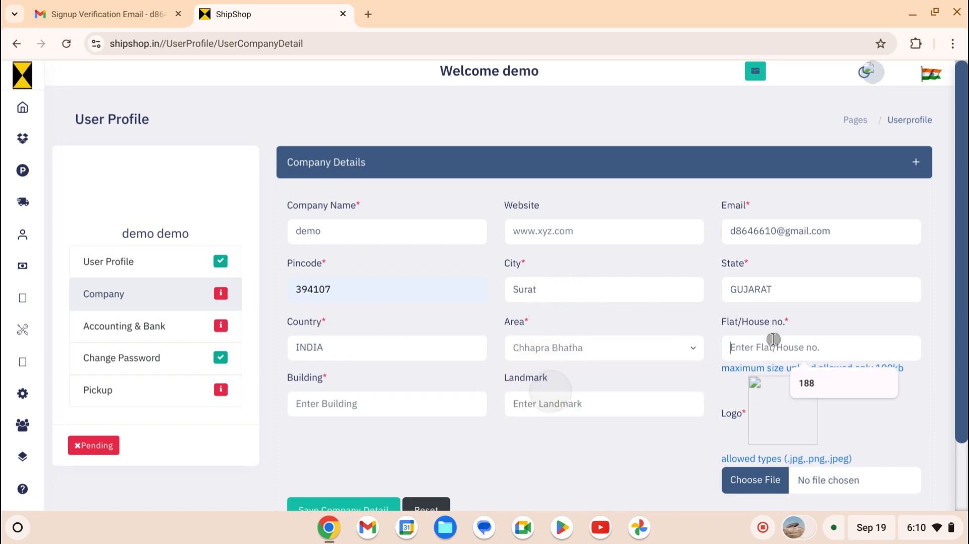
pyautogui.write('188')
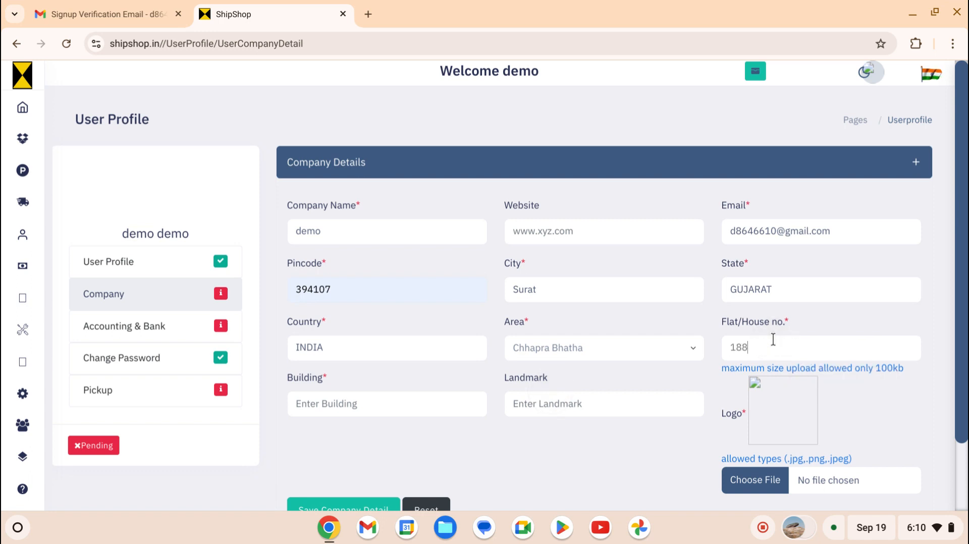
# - Fill the building name and landmark from the saved suggestions
pyautogui.click(404, 408)
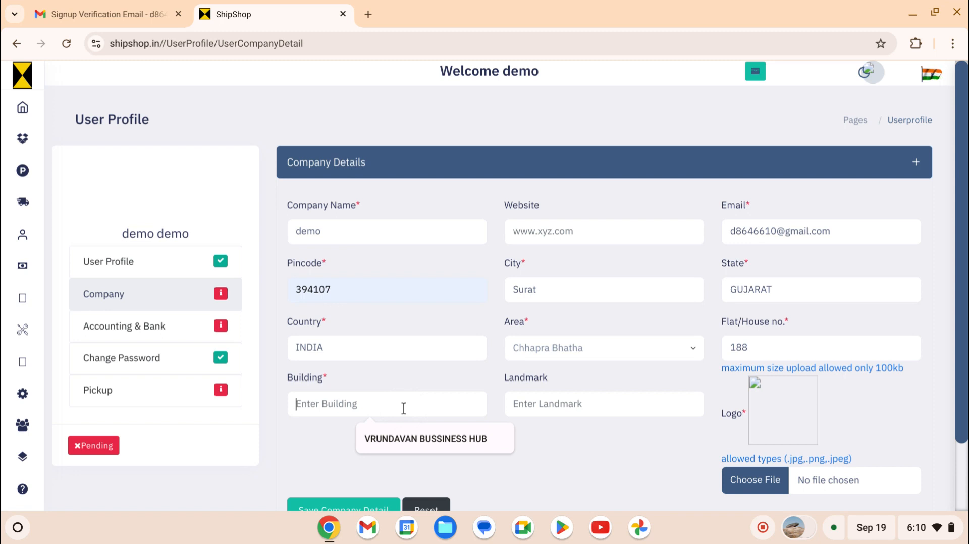
pyautogui.click(412, 435)
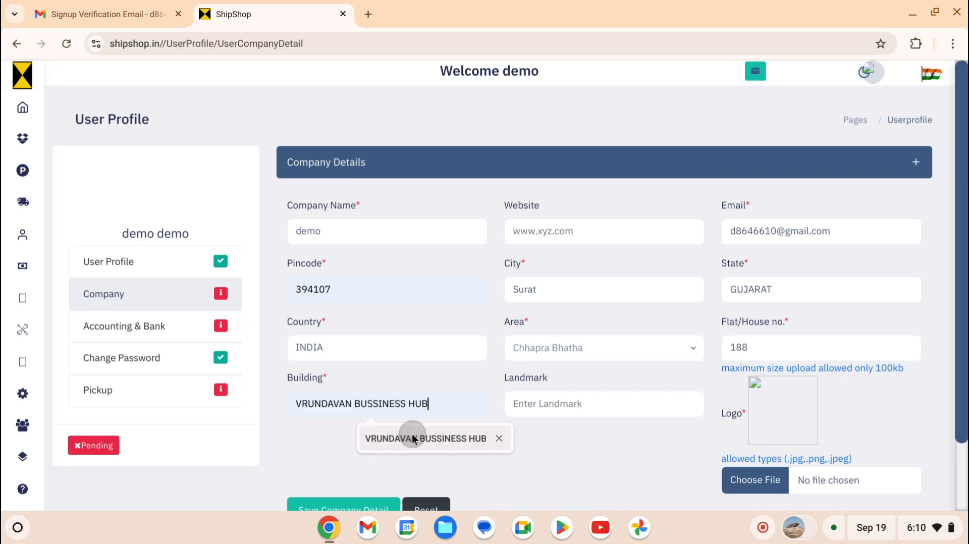
pyautogui.click(544, 403)
pyautogui.click(592, 437)
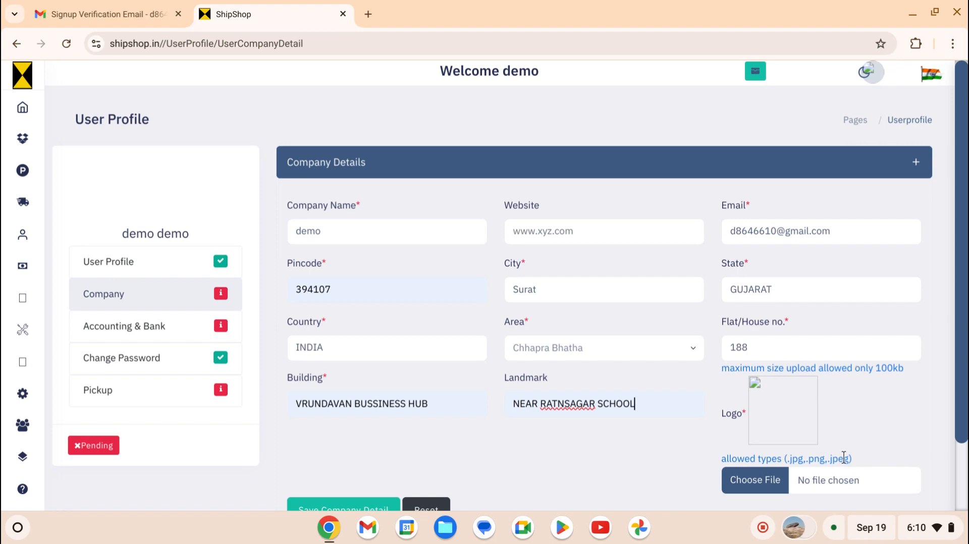
# - Attach the screenshot PNG as the company logo and save the company details
pyautogui.click(754, 481)
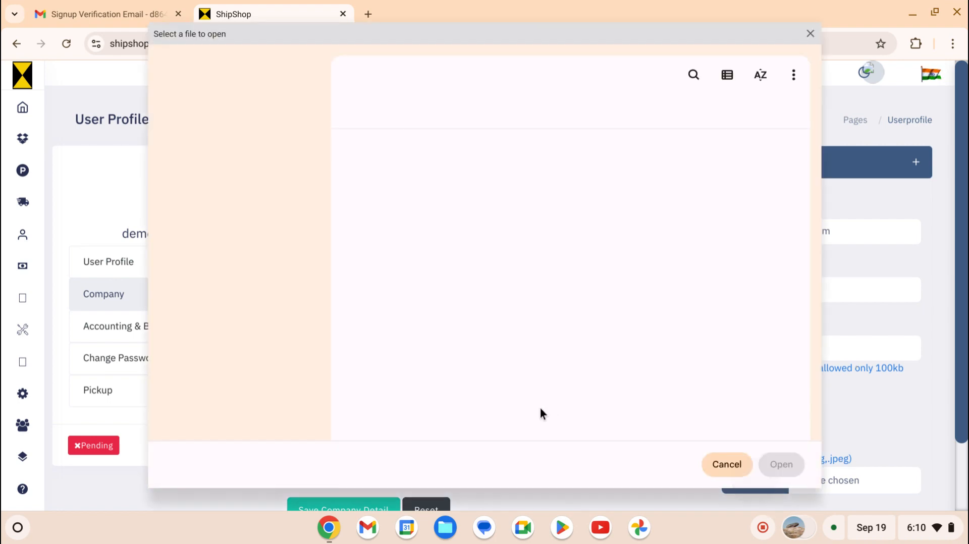
pyautogui.doubleClick(423, 376)
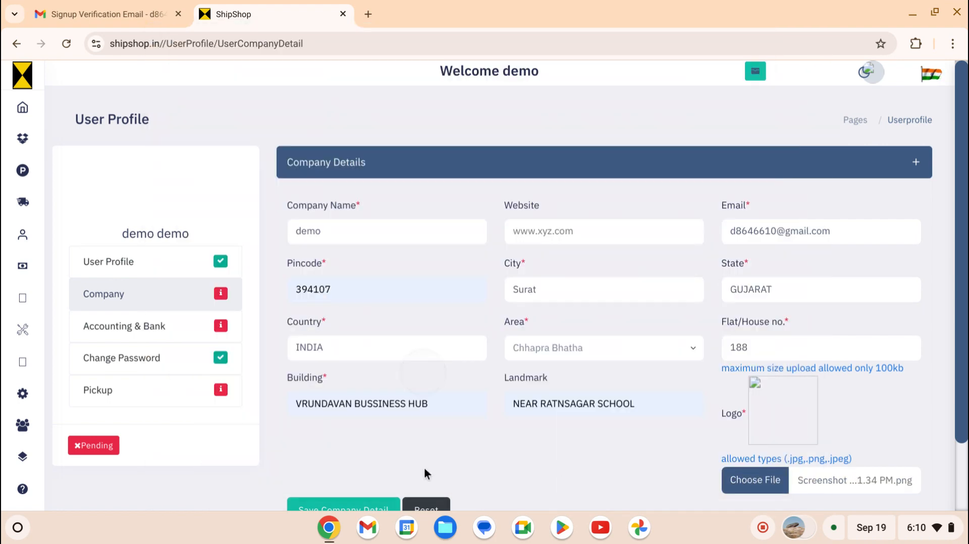
pyautogui.scroll(-1, 378, 461)
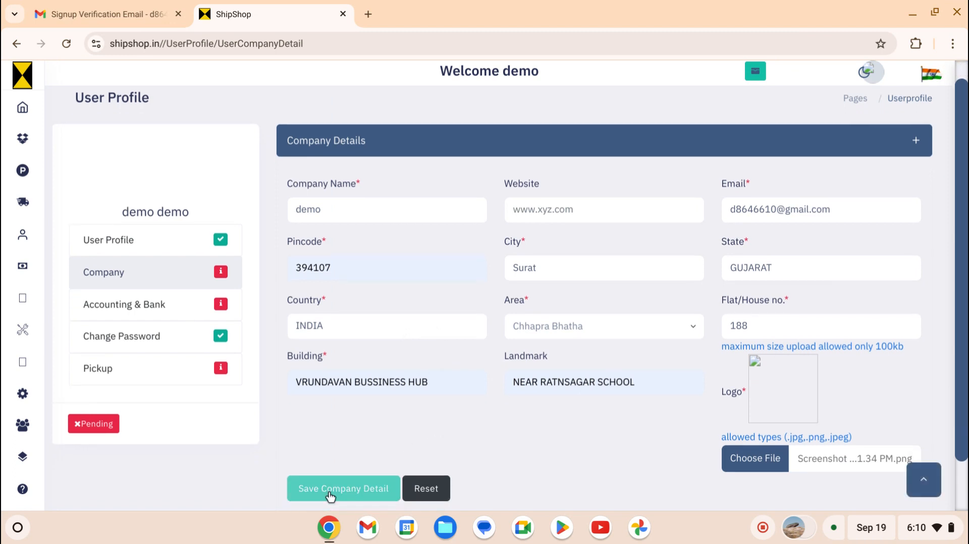
pyautogui.click(331, 493)
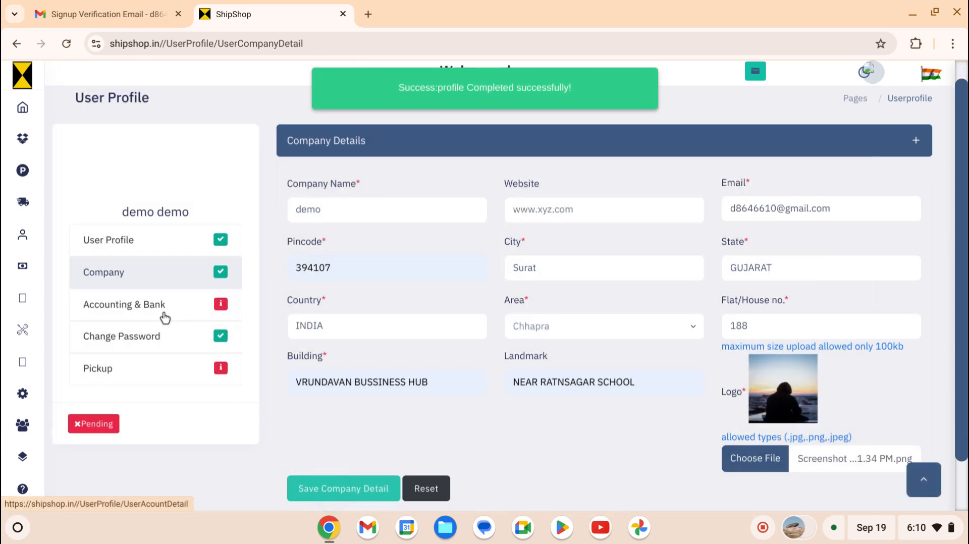
# - In Accounting & Bank, attach the screenshot PNG as the signature and submit it
pyautogui.click(164, 318)
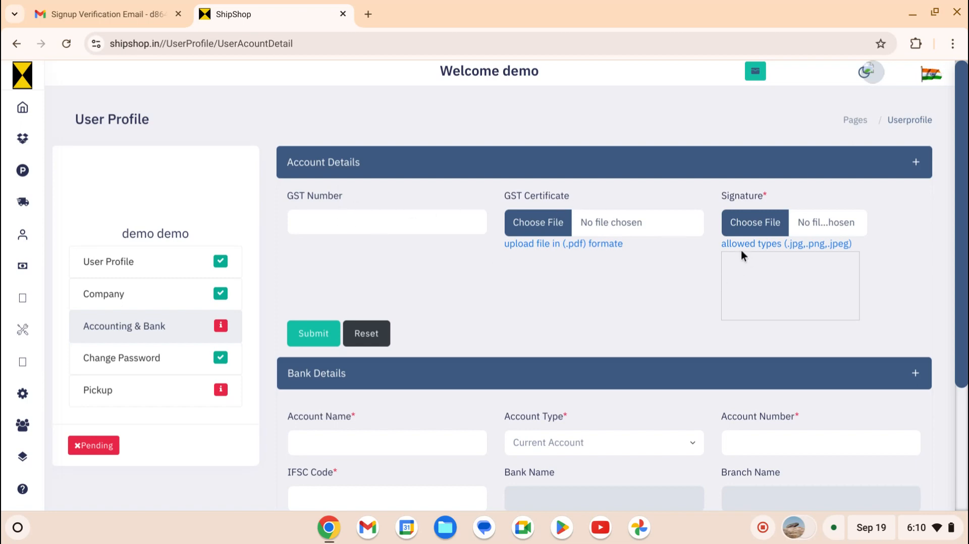
pyautogui.click(754, 225)
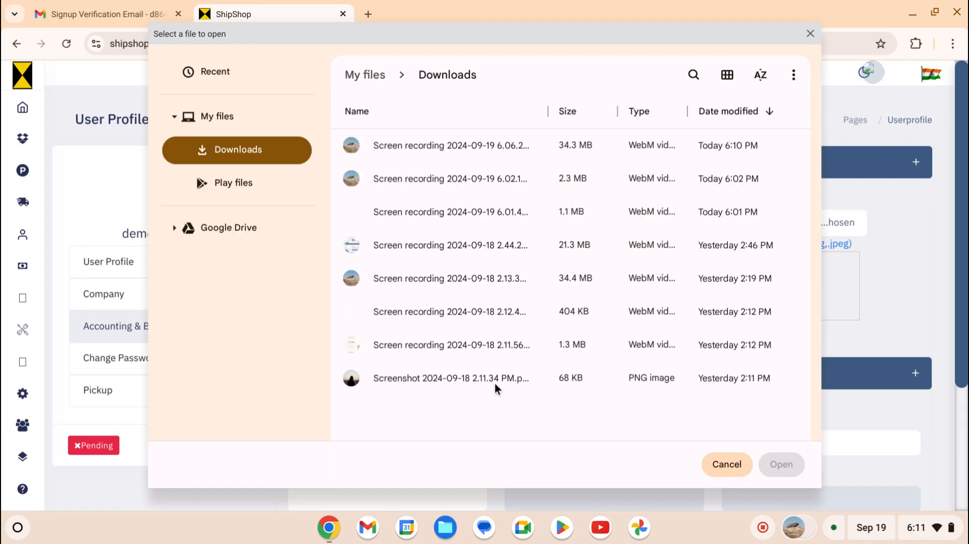
pyautogui.doubleClick(498, 382)
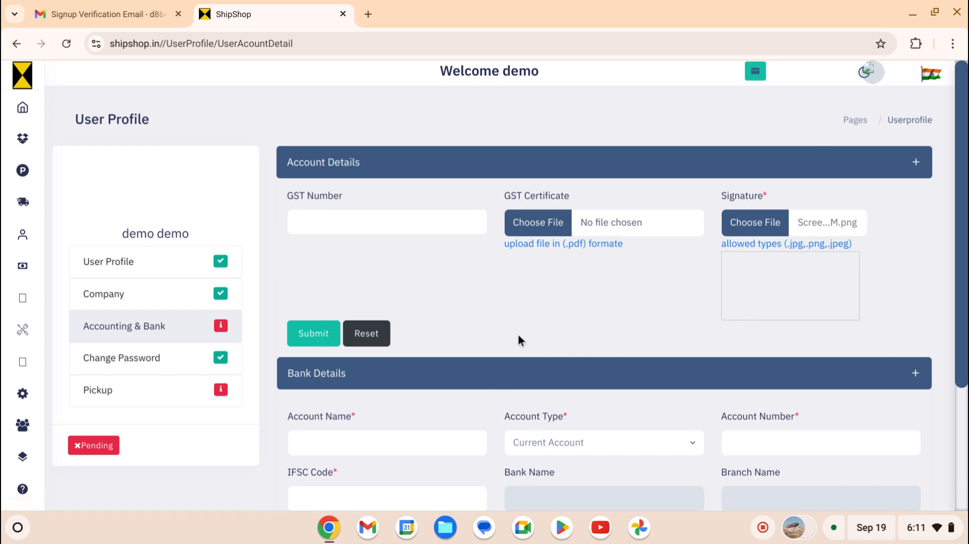
pyautogui.click(313, 334)
pyautogui.scroll(-1, 511, 377)
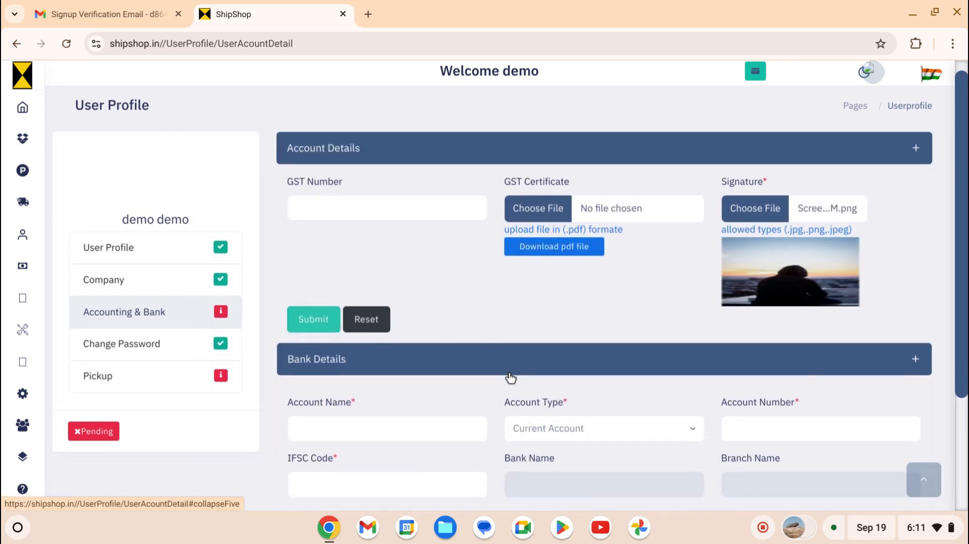
pyautogui.click(392, 391)
# - Fill the account holder name and account number from autofill, keeping Current Account type
pyautogui.scroll(-1, 373, 353)
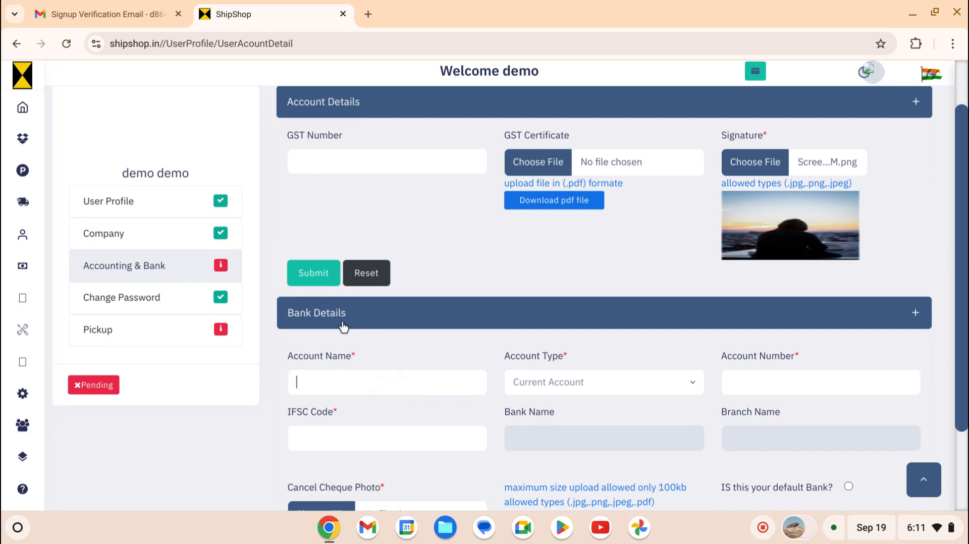
pyautogui.click(376, 382)
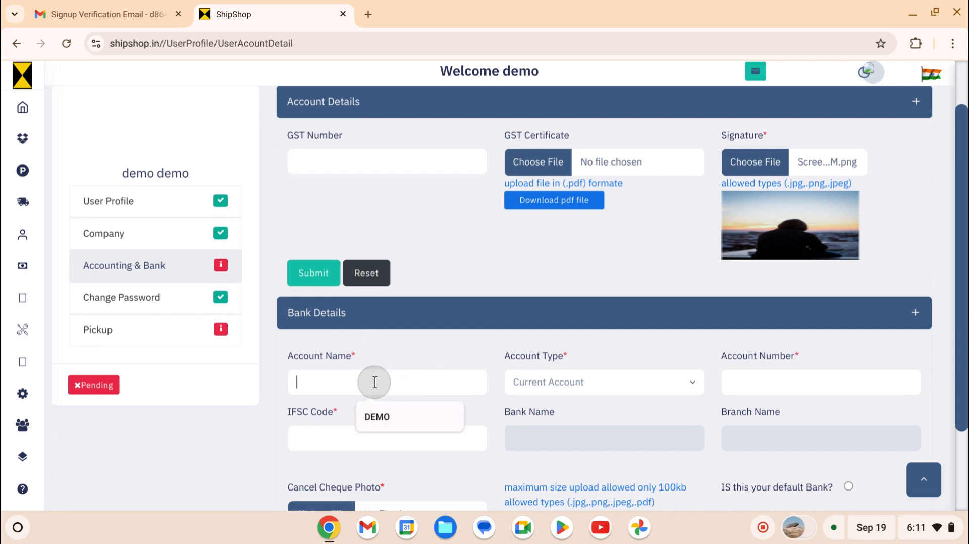
pyautogui.click(397, 422)
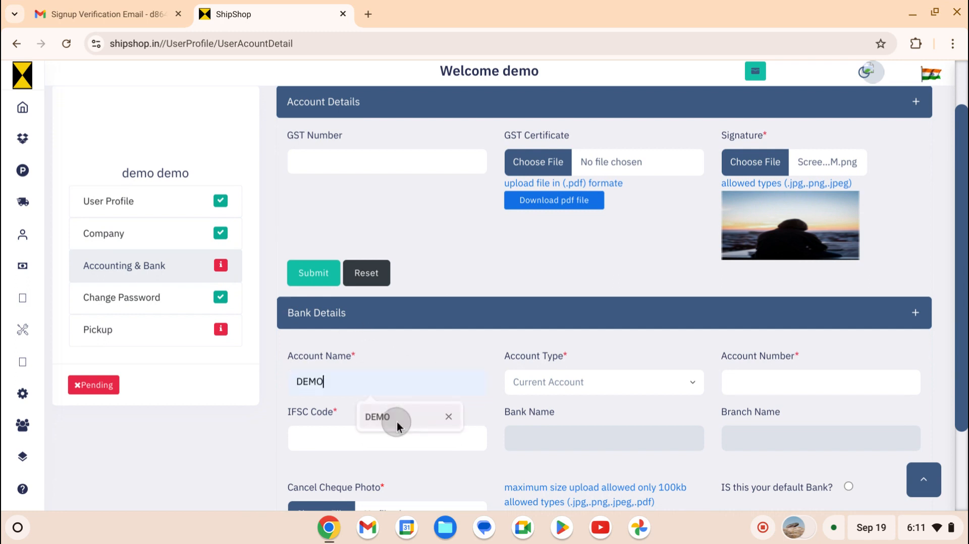
pyautogui.click(568, 392)
pyautogui.click(570, 392)
pyautogui.click(761, 383)
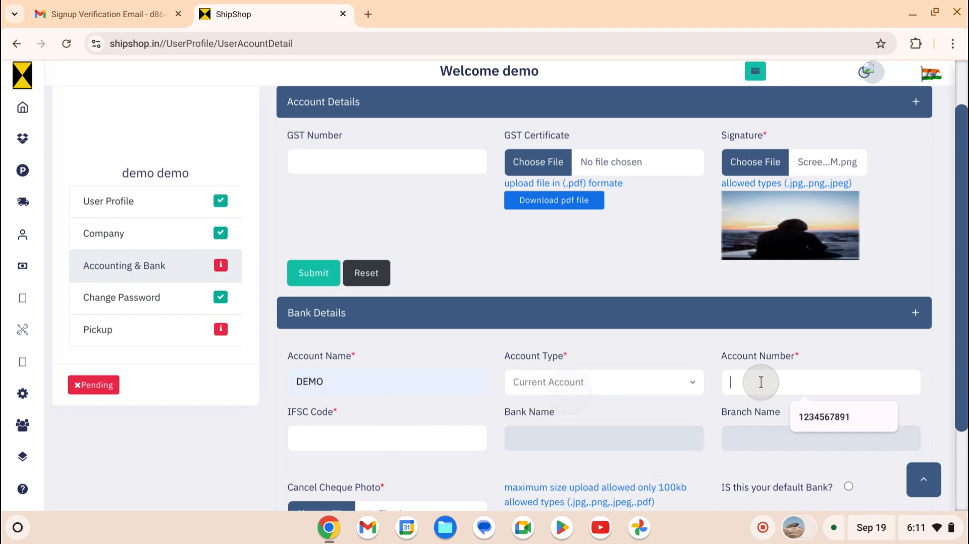
pyautogui.click(806, 412)
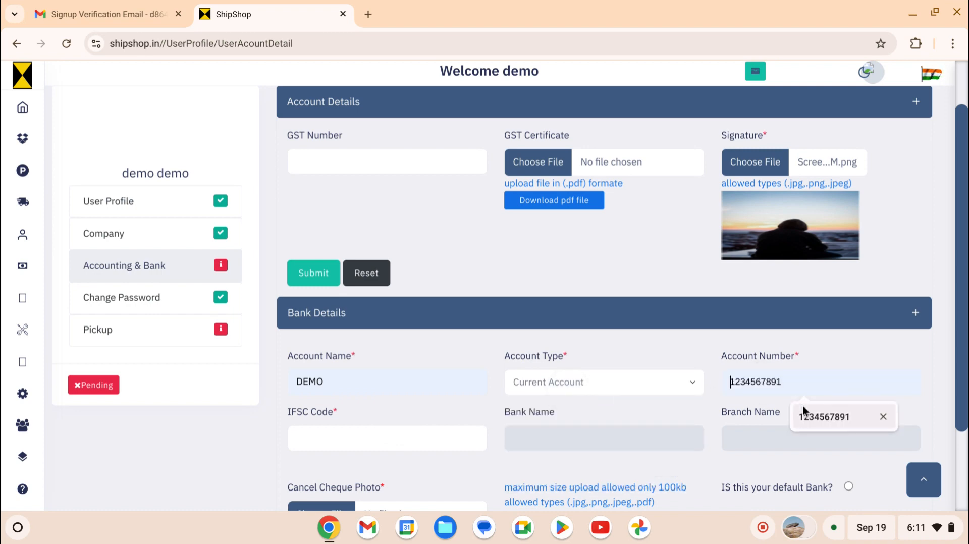
# - Enter IFSC code KKBK0002849 so the bank fills in as Kotak Mahindra Bank
pyautogui.click(395, 437)
pyautogui.click(393, 470)
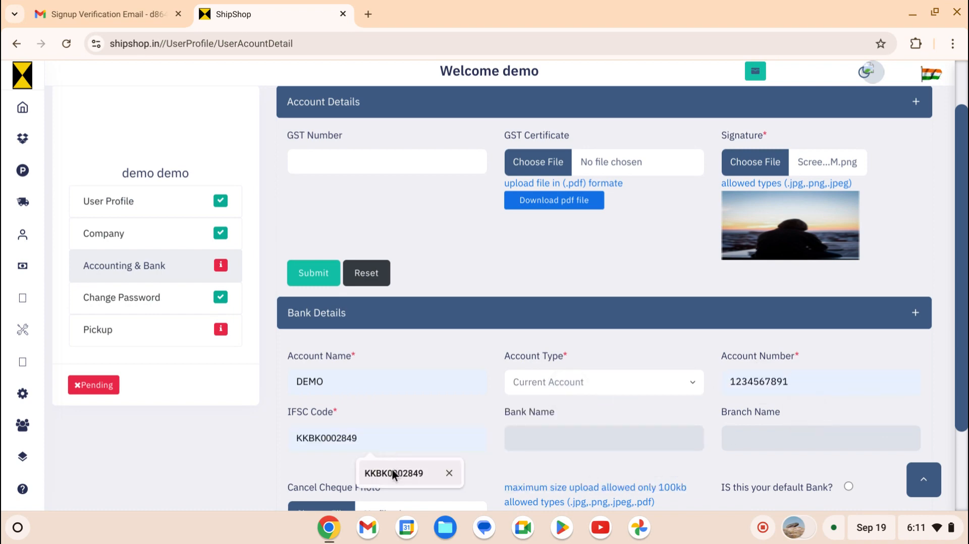
pyautogui.click(448, 471)
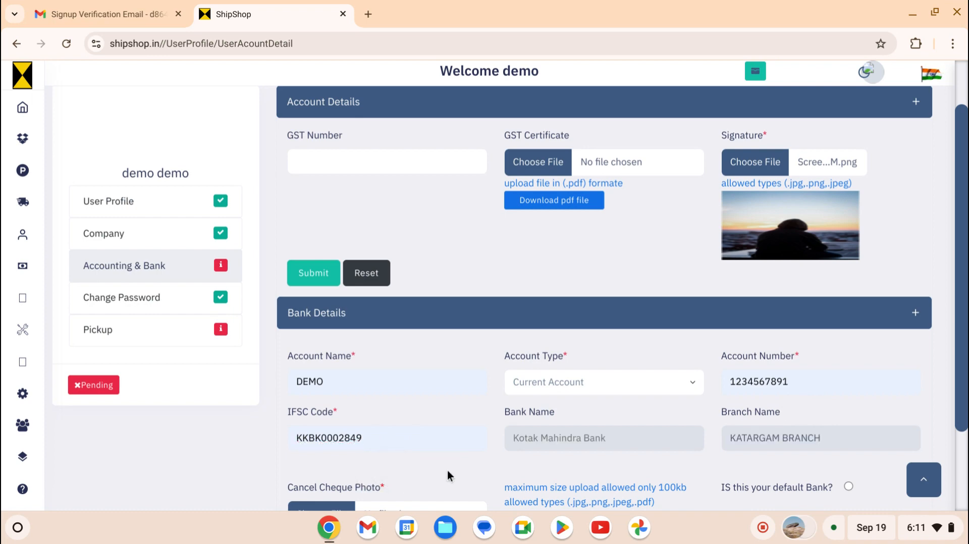
pyautogui.doubleClick(535, 412)
pyautogui.scroll(-1, 767, 455)
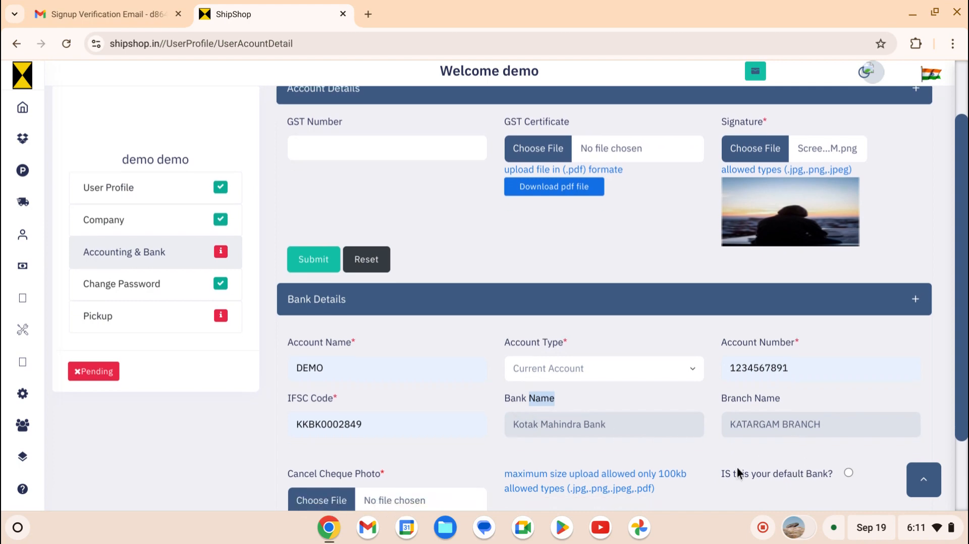
# - Mark it as the default bank, attach the screenshot as cancelled cheque photo, and submit
pyautogui.click(851, 473)
pyautogui.click(300, 501)
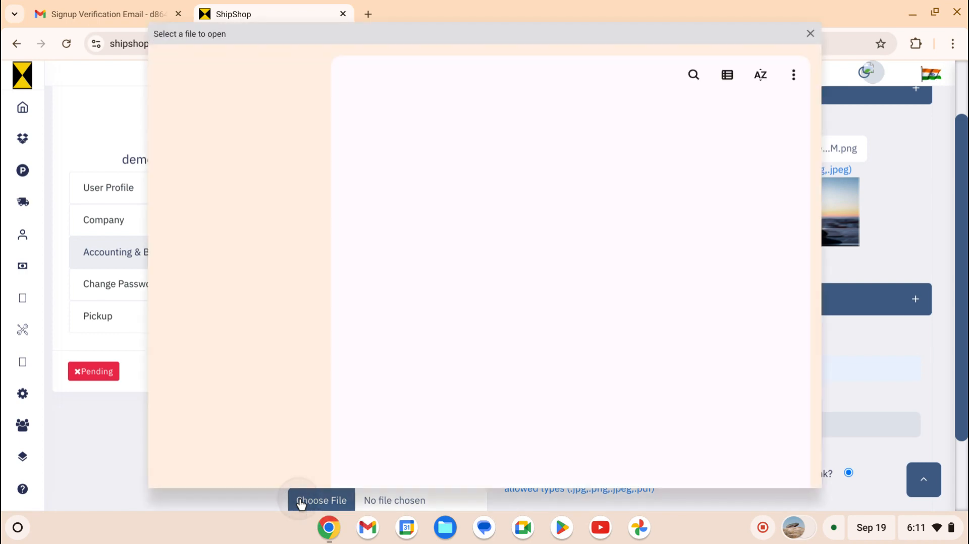
pyautogui.doubleClick(423, 386)
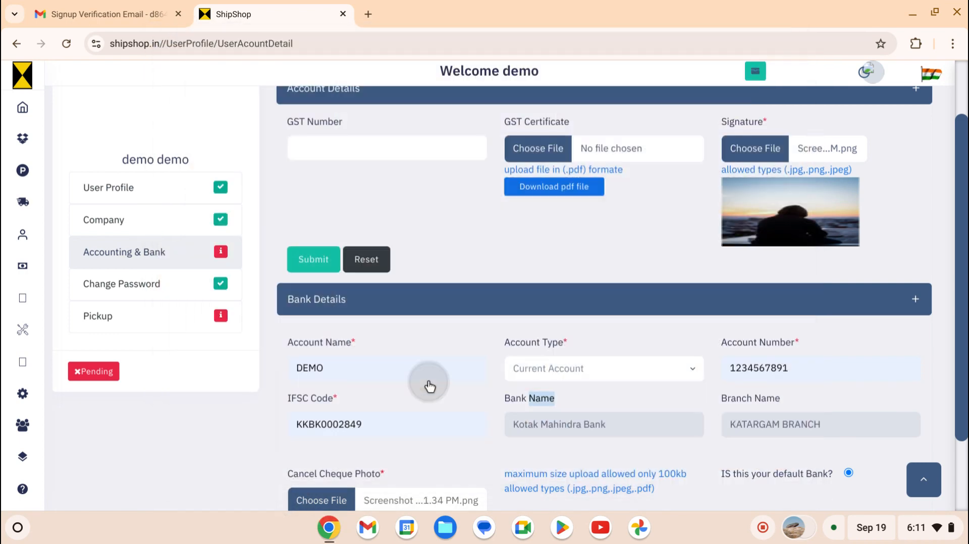
pyautogui.scroll(-3, 423, 384)
pyautogui.click(324, 440)
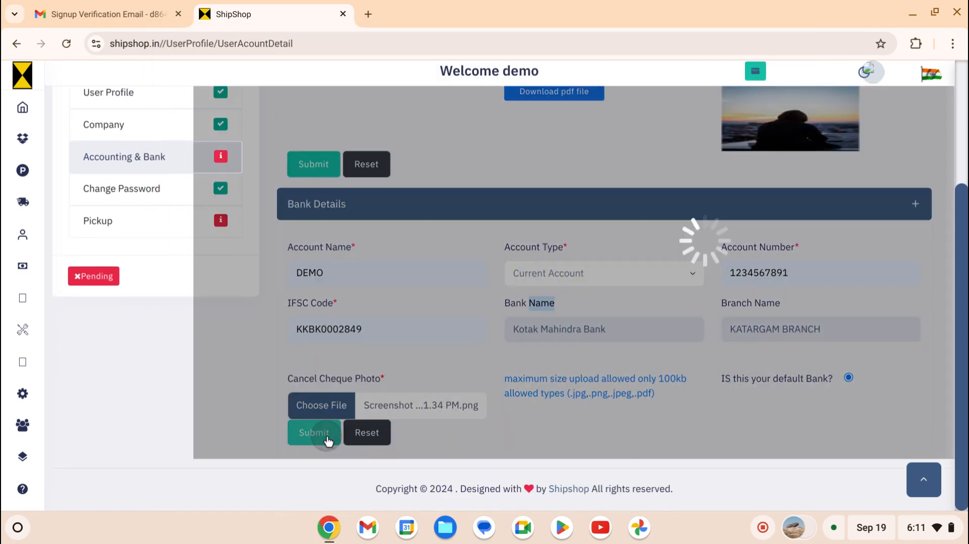